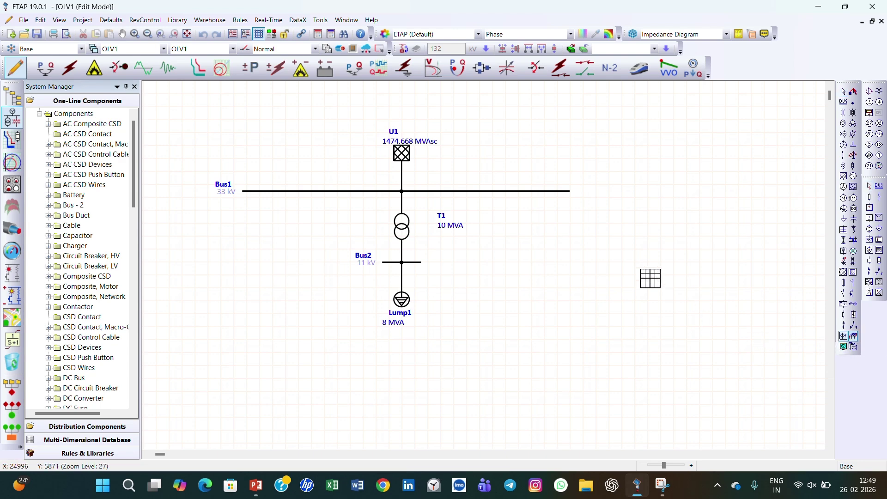
# Place a ground grid at the left end of Bus1 and stretch it along the full length of the bus
pyautogui.click(559, 184)
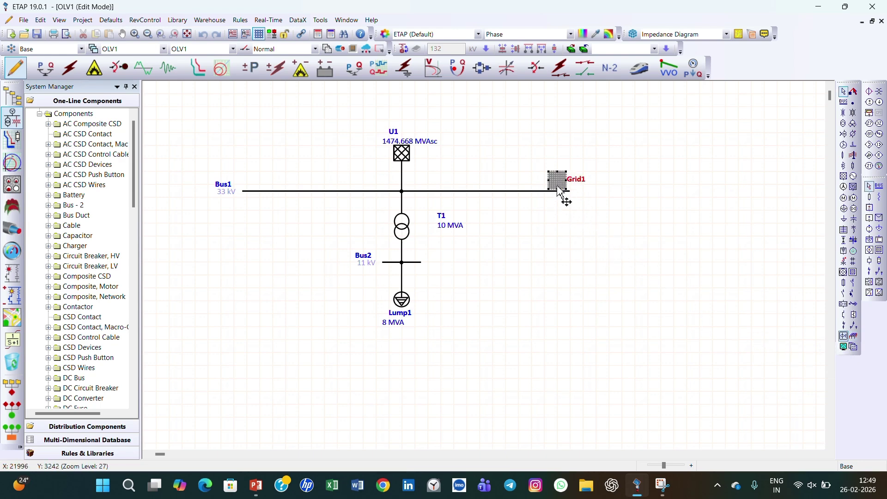
pyautogui.moveTo(558, 184); pyautogui.dragTo(249, 191)
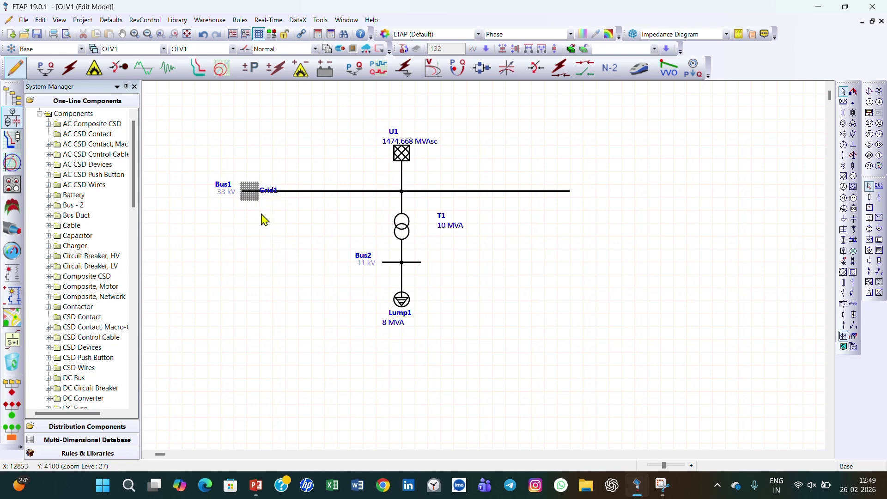
pyautogui.click(249, 199)
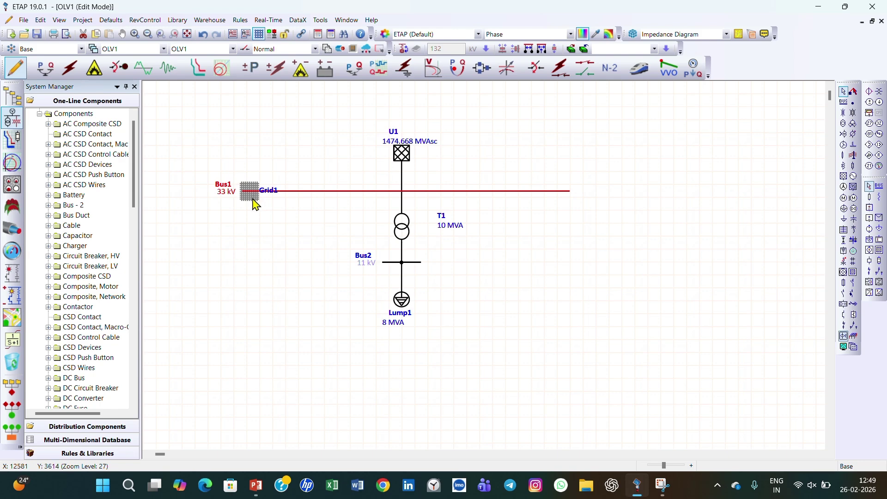
pyautogui.click(256, 204)
pyautogui.click(254, 198)
pyautogui.click(249, 190)
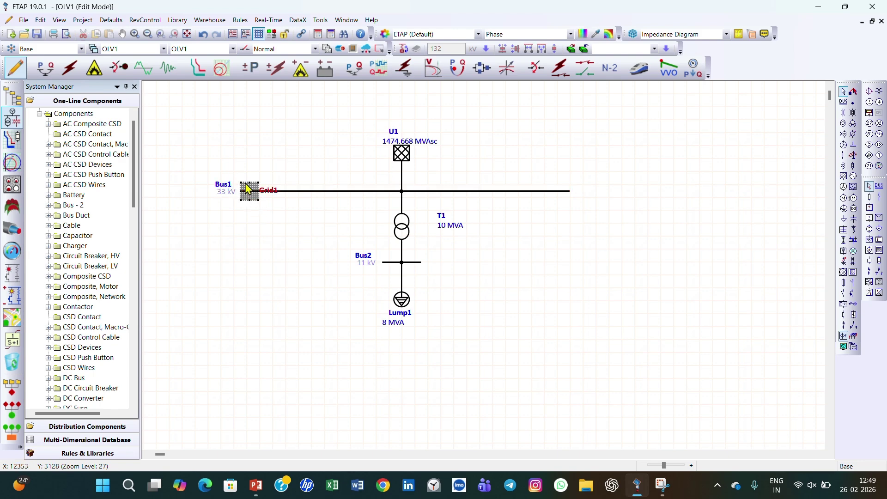
pyautogui.moveTo(259, 201); pyautogui.dragTo(581, 206)
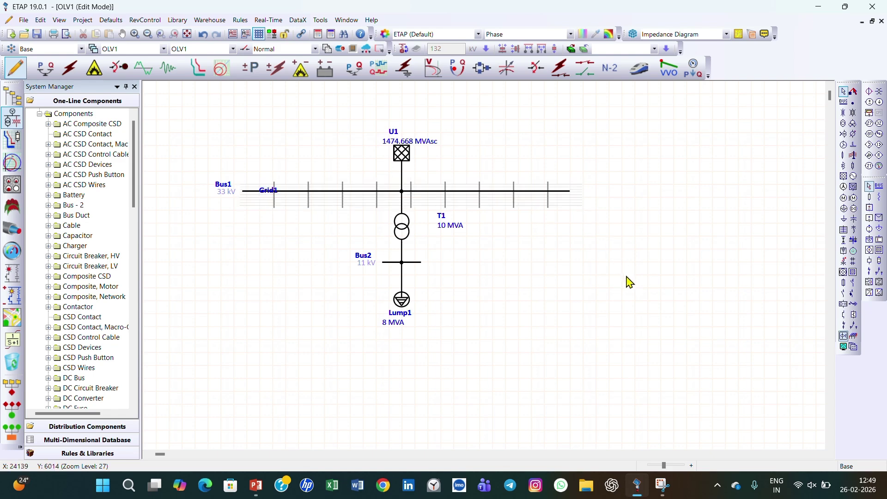
# Open the ground grid's design using the IEEE Method study model and draw a rectangular grid in the layout view
pyautogui.click(578, 206)
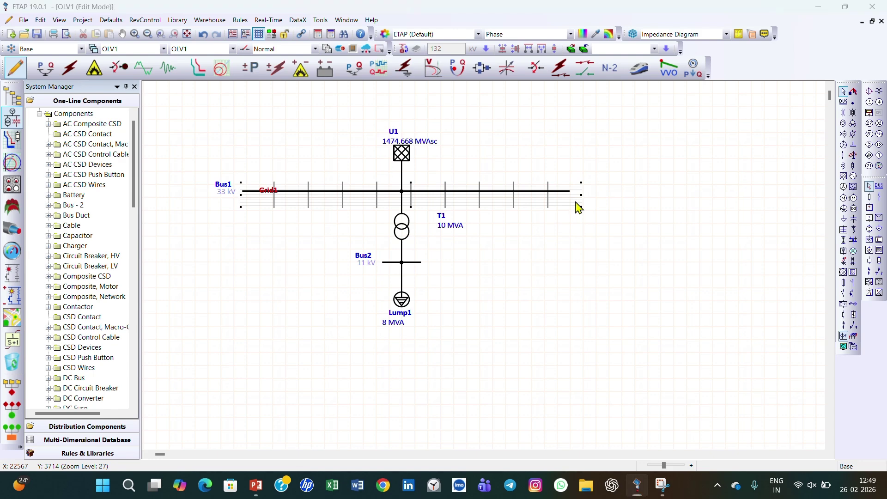
pyautogui.doubleClick(578, 205)
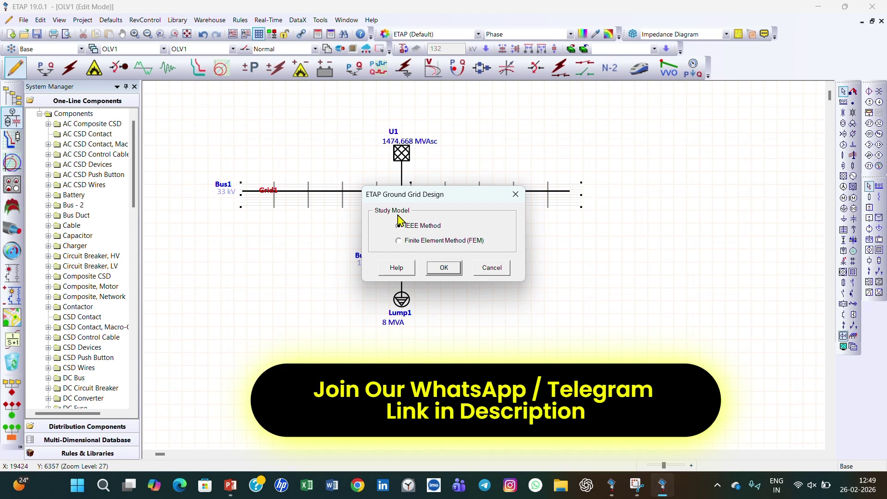
pyautogui.click(446, 268)
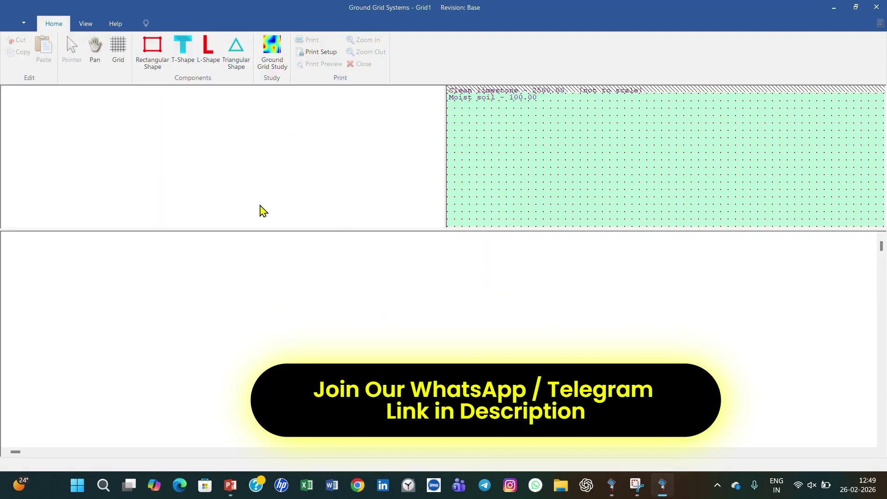
pyautogui.click(156, 53)
pyautogui.moveTo(369, 311); pyautogui.dragTo(606, 428)
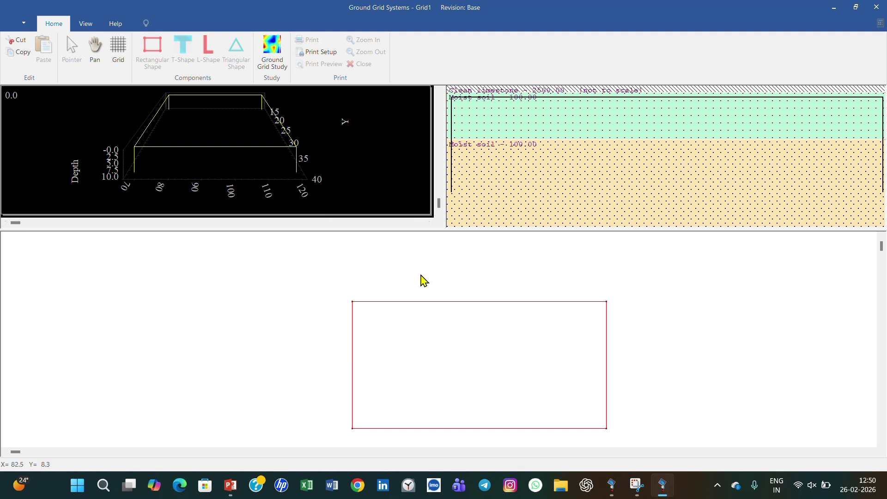
# Open the soil editor, keeping the layers user-defined, and check the surface layer inputs on the Earth Mat Inputs slide in PowerPoint
pyautogui.doubleClick(555, 165)
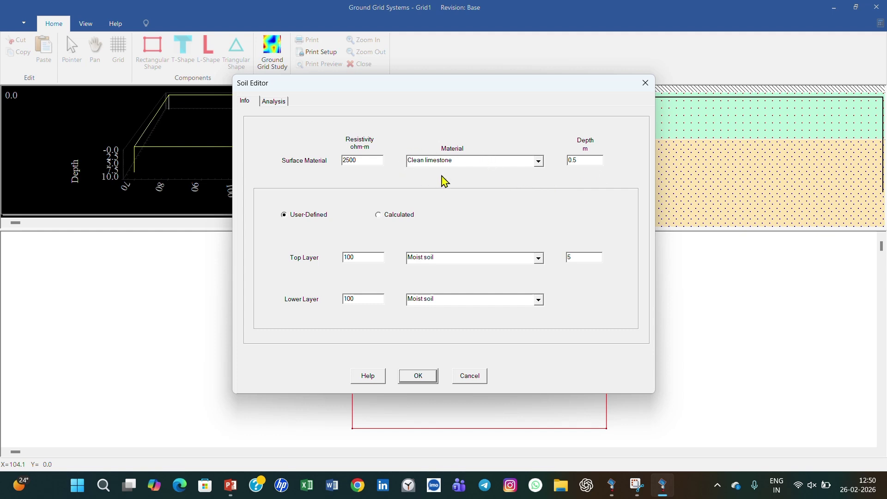
pyautogui.click(379, 216)
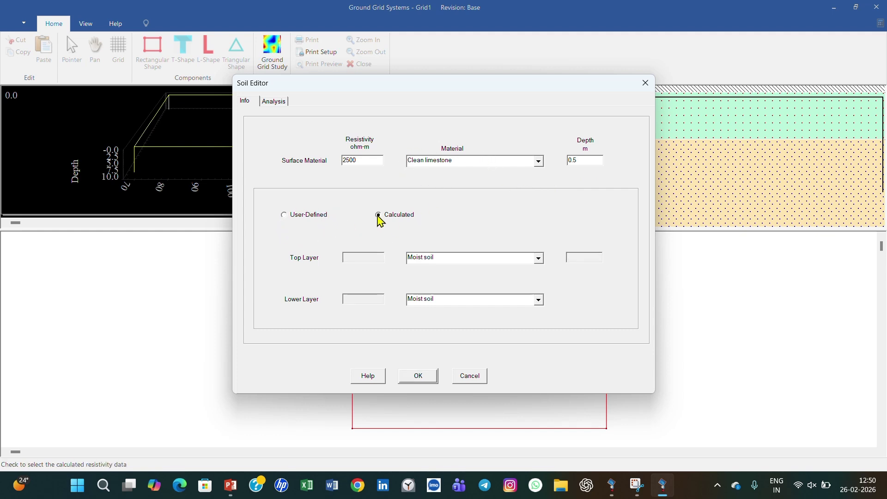
pyautogui.click(284, 215)
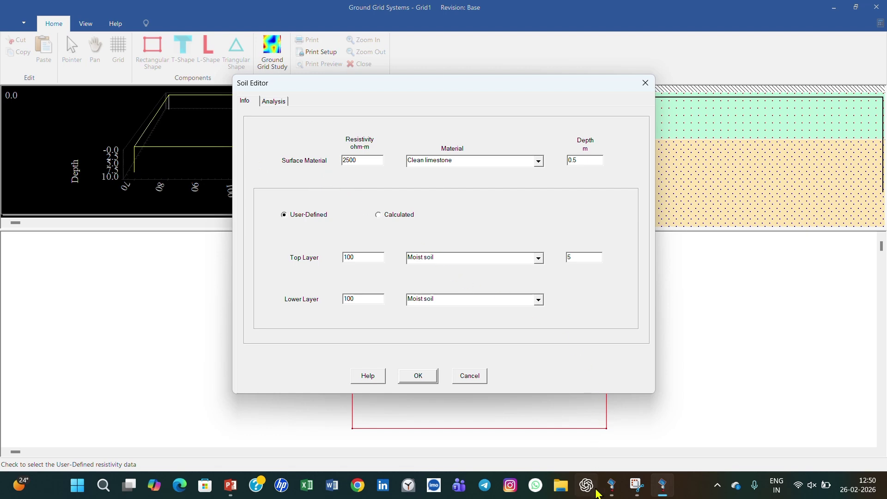
pyautogui.click(230, 485)
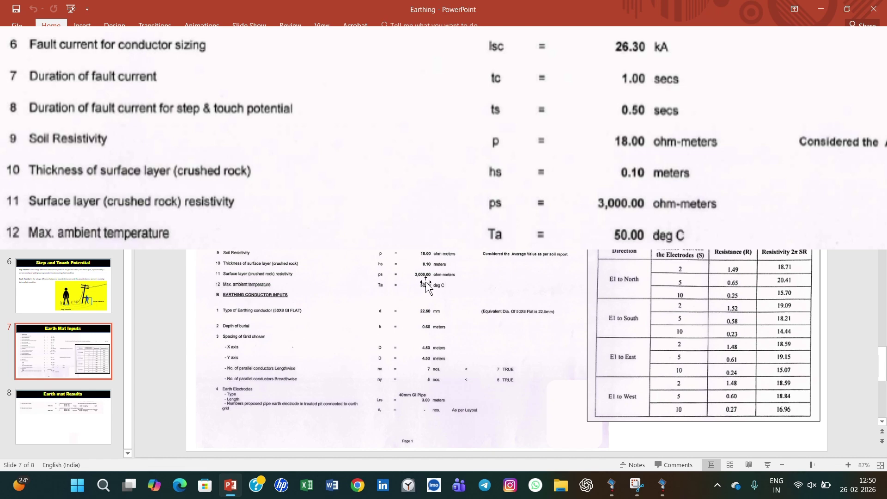
pyautogui.click(657, 493)
# Set the surface material to Crushed rock with a resistivity of 3000 ohm-m
pyautogui.moveTo(368, 161); pyautogui.dragTo(293, 162)
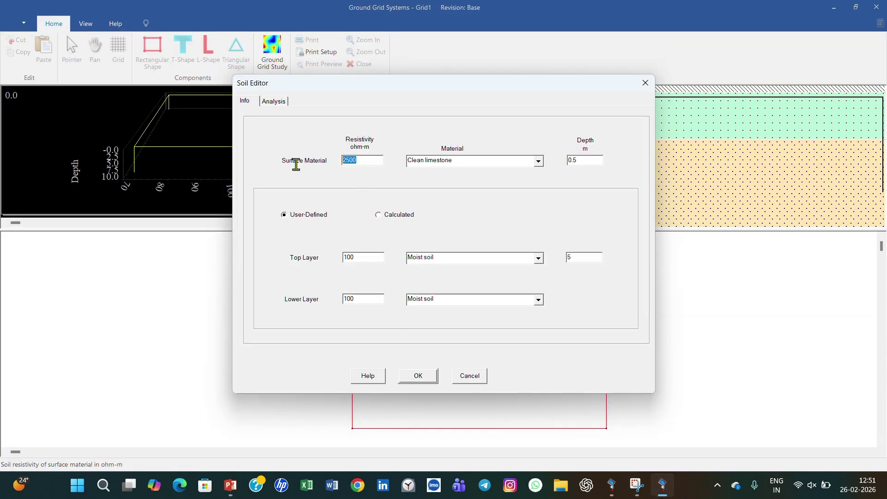
pyautogui.write('3000')
pyautogui.click(537, 161)
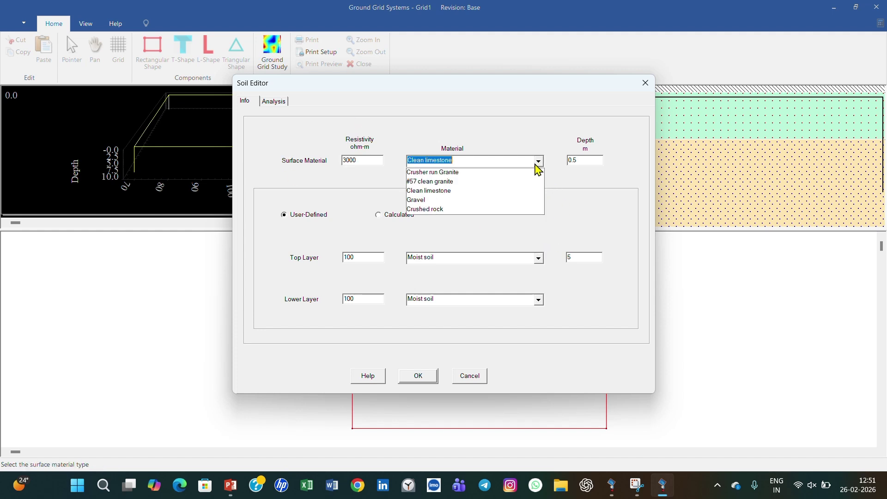
pyautogui.click(498, 209)
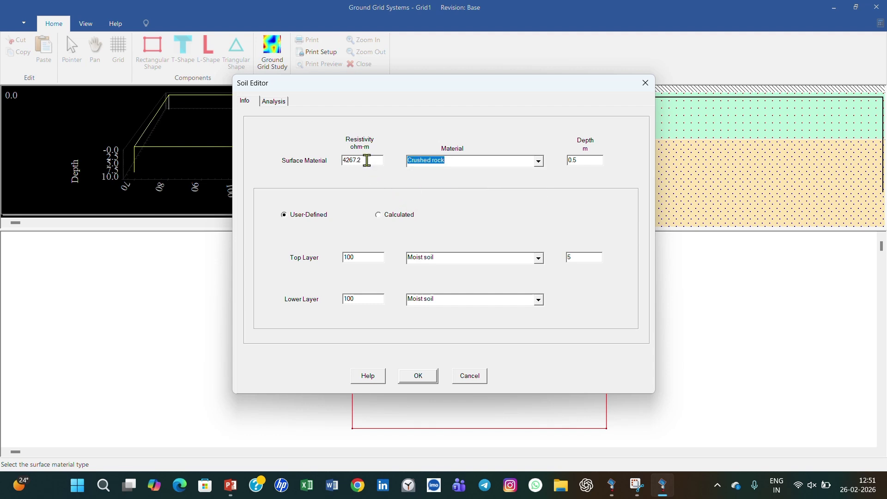
pyautogui.moveTo(369, 161); pyautogui.dragTo(341, 161)
pyautogui.write('3000')
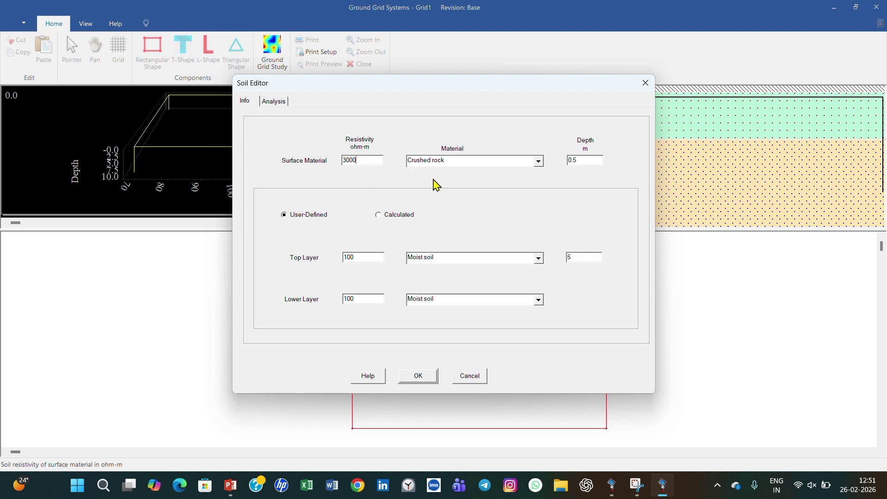
# Check the surface layer thickness on the PowerPoint slide and set the surface material's depth to 0.1 m
pyautogui.click(230, 486)
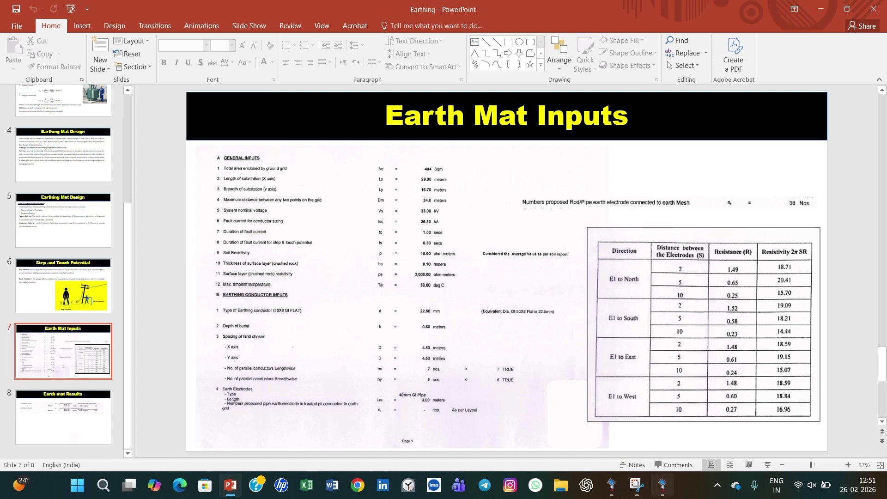
pyautogui.click(661, 492)
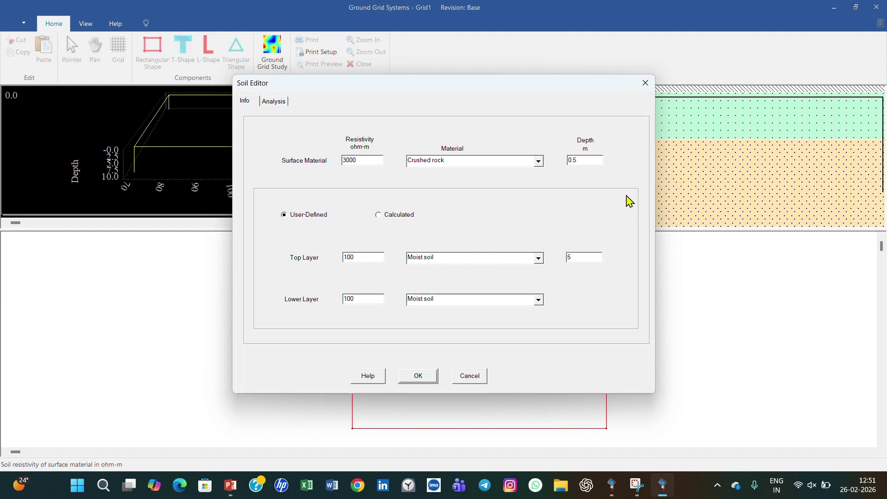
pyautogui.click(590, 164)
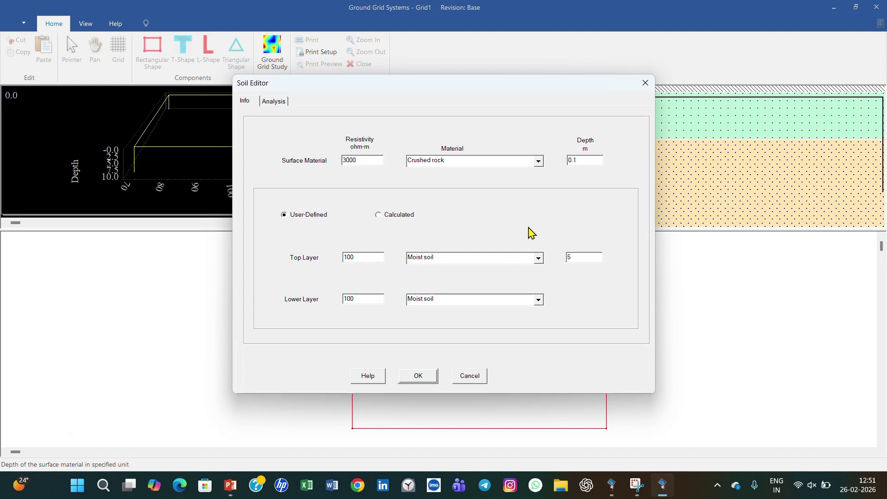
# Open the soil analysis settings and review the electrode spacing, resistance and resistivity table on the PowerPoint slide
pyautogui.click(276, 105)
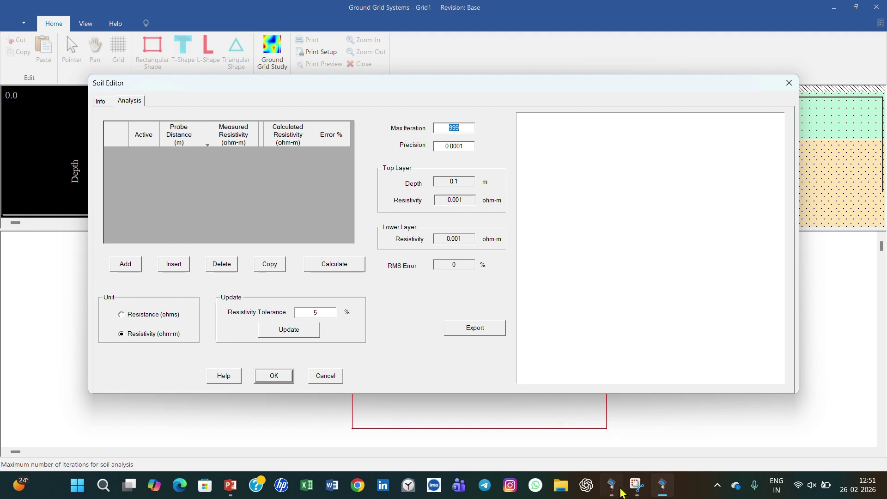
pyautogui.click(230, 485)
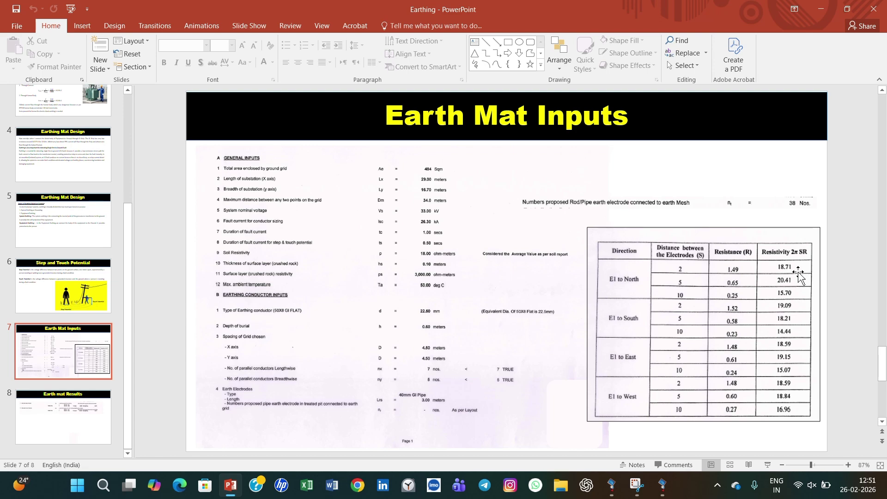
pyautogui.click(663, 485)
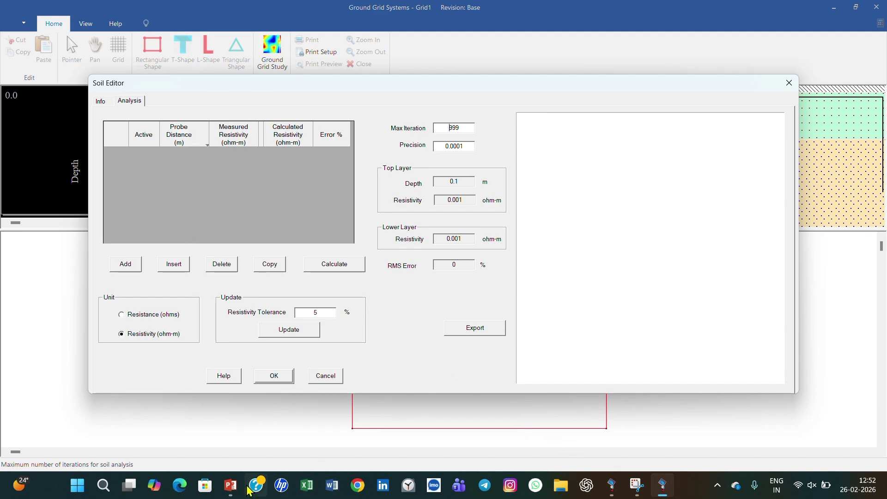
pyautogui.click(230, 485)
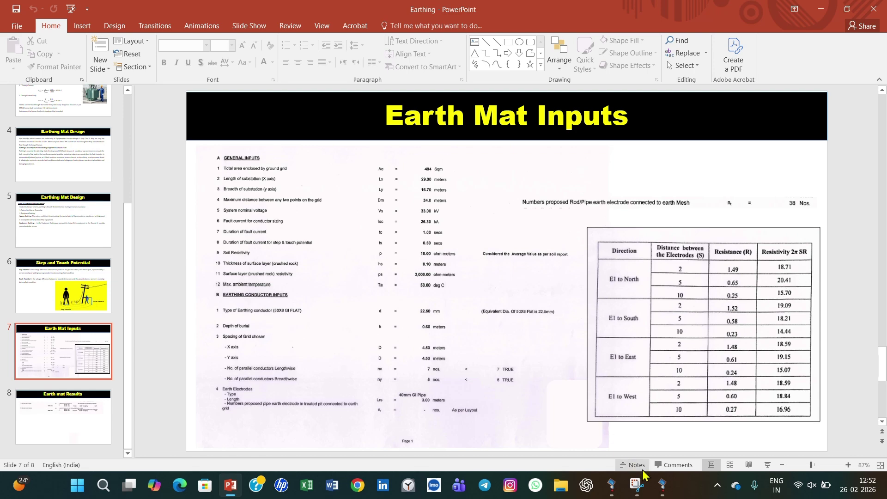
pyautogui.moveTo(665, 488)
pyautogui.click(644, 425)
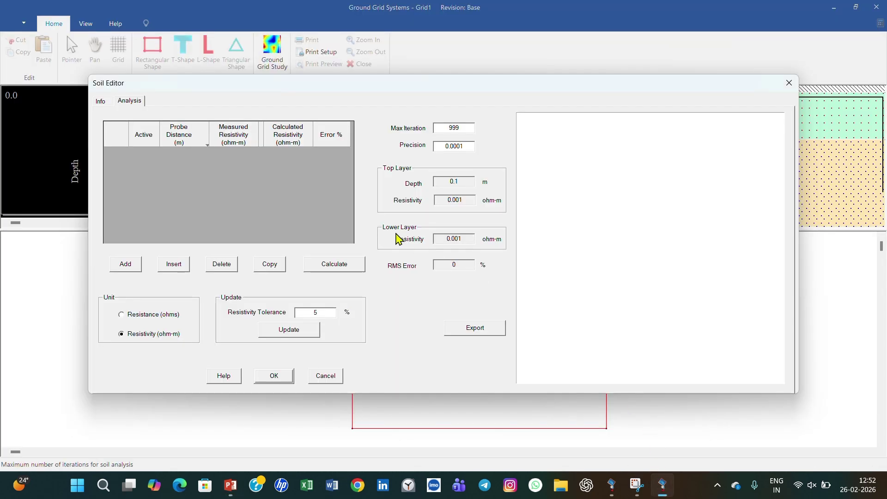
# Add a soil measurement row with a probe distance of 2 m
pyautogui.click(127, 269)
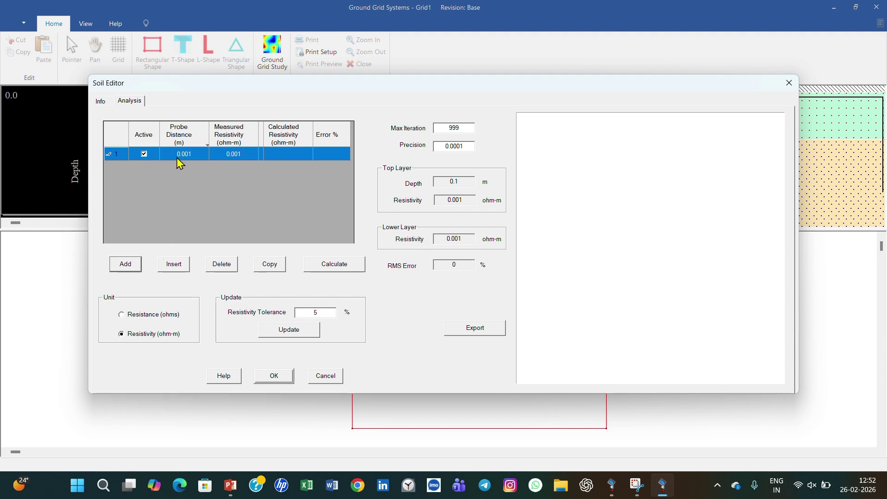
pyautogui.click(180, 157)
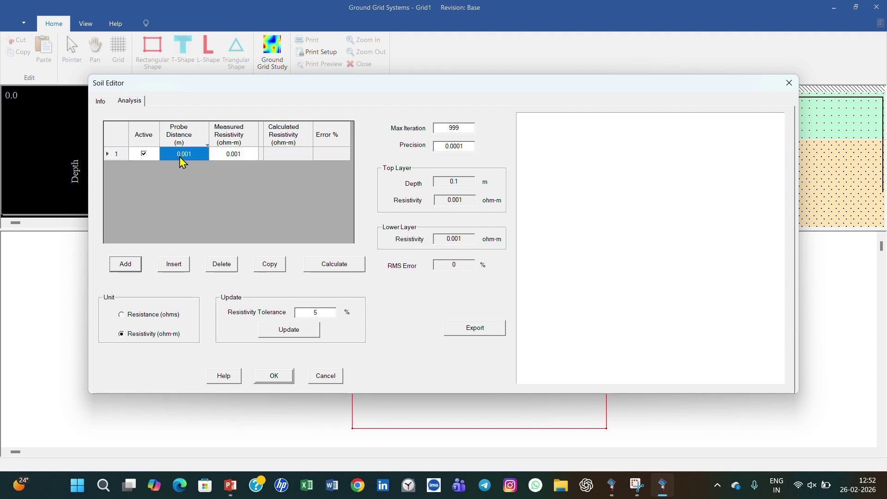
pyautogui.write('2')
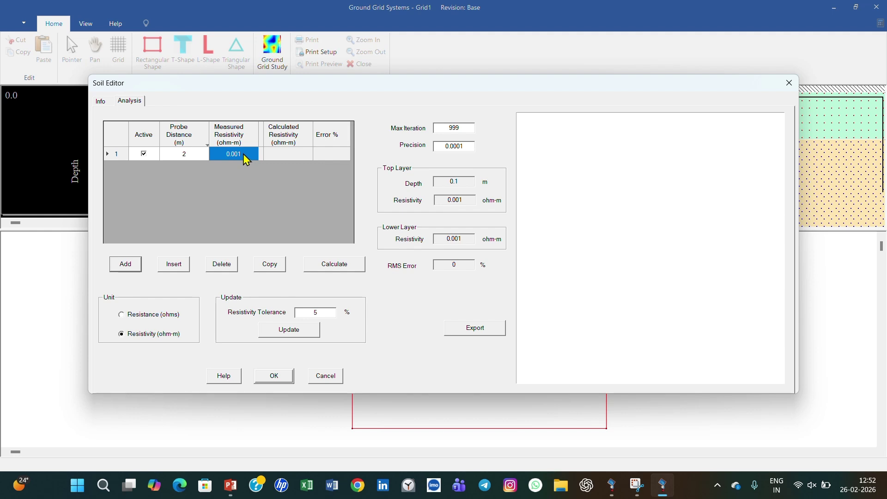
# Switch the measurement unit to Resistance (ohms) and set the first row's measured resistance to 1.49 ohms
pyautogui.click(141, 319)
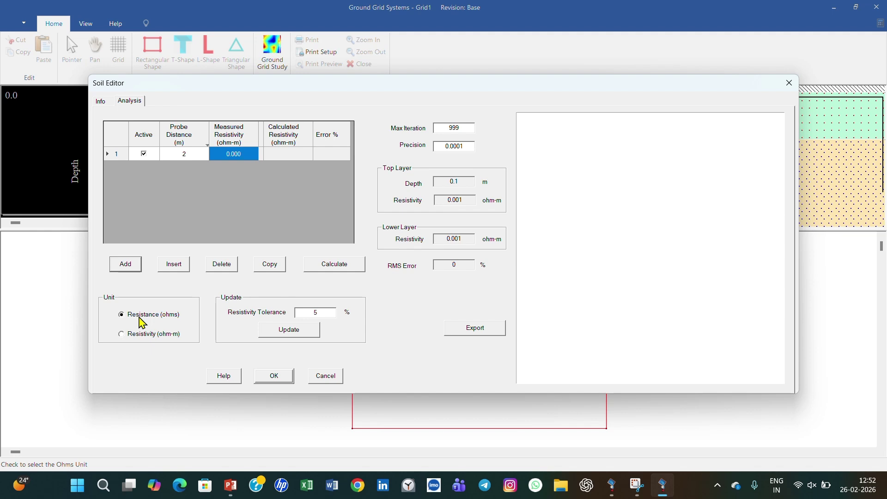
pyautogui.click(244, 152)
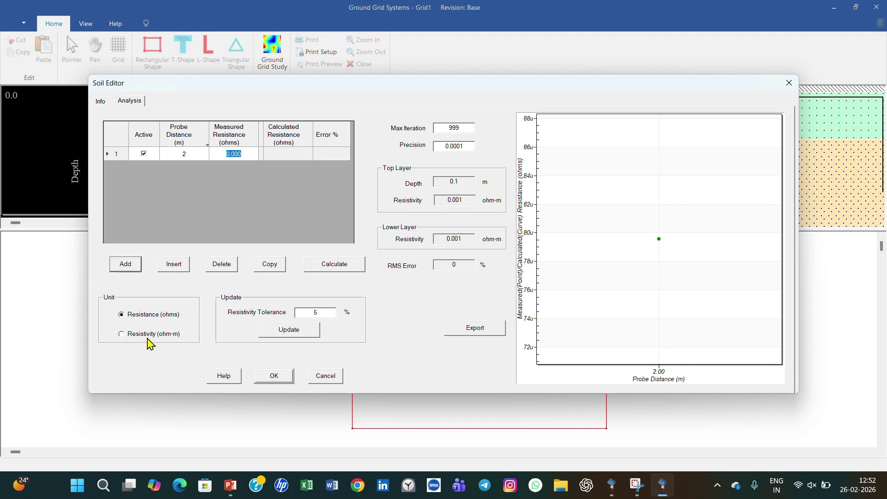
pyautogui.click(123, 333)
pyautogui.click(123, 334)
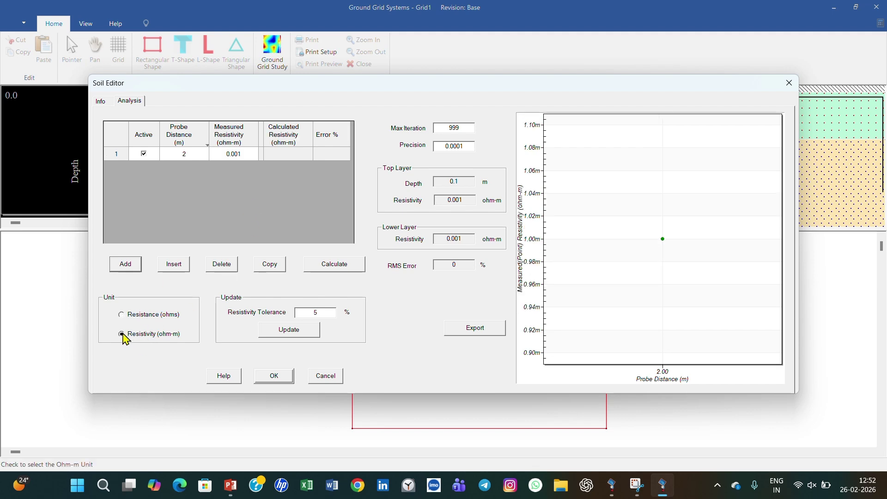
pyautogui.click(124, 315)
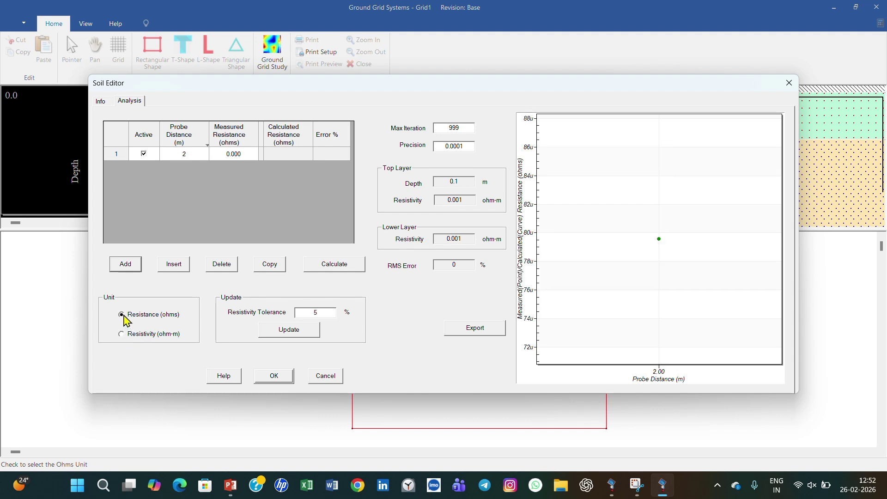
pyautogui.click(246, 158)
pyautogui.click(241, 155)
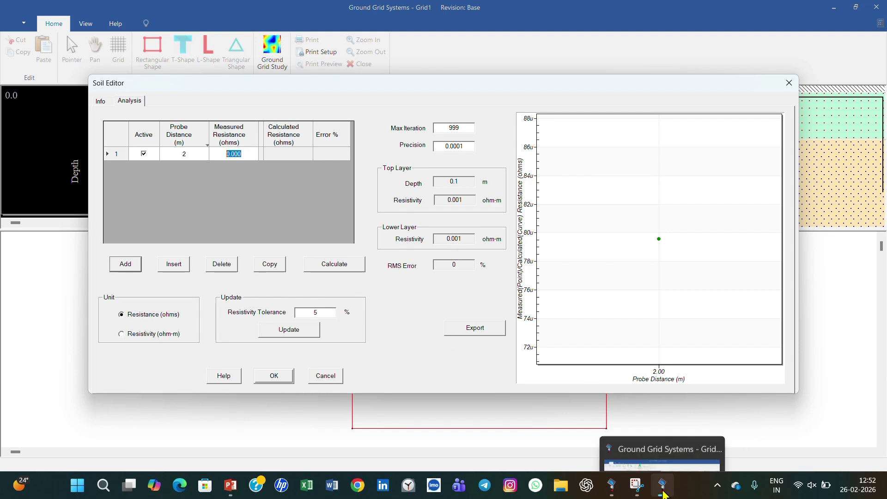
pyautogui.click(230, 485)
pyautogui.click(231, 486)
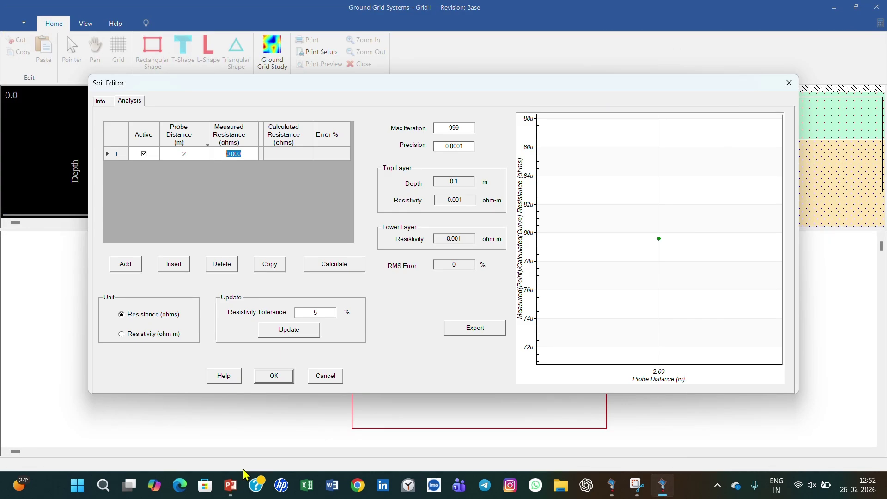
pyautogui.write('1.49')
# Add a second soil measurement with a probe distance of 5 m and a measured resistance of 0.65 ohms
pyautogui.click(131, 268)
pyautogui.click(202, 168)
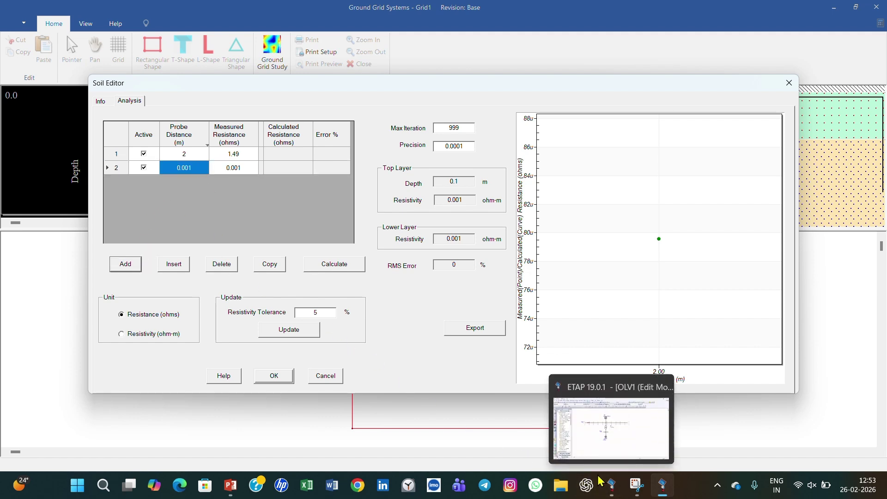
pyautogui.write('5')
pyautogui.click(237, 170)
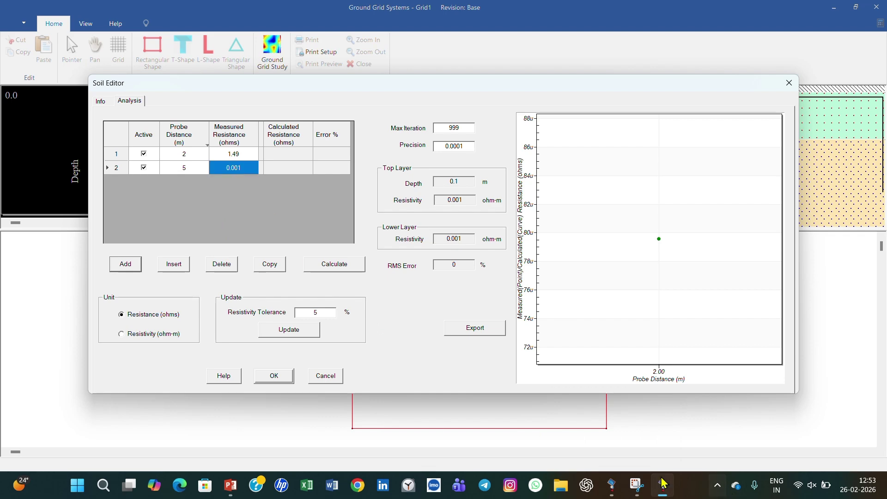
pyautogui.click(228, 490)
pyautogui.click(229, 491)
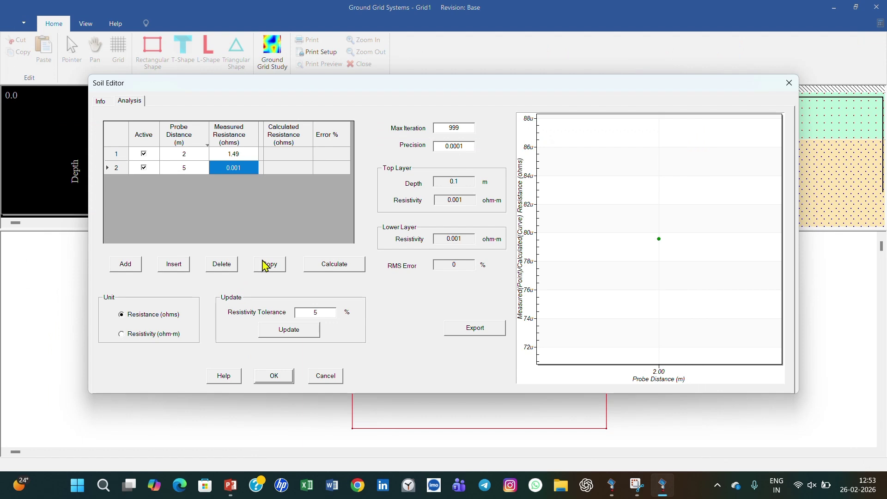
pyautogui.press('BackSpace')
pyautogui.write('.65')
# Add a third soil measurement with a probe distance of 10 m and a measured resistance of 0.25 ohms
pyautogui.click(125, 264)
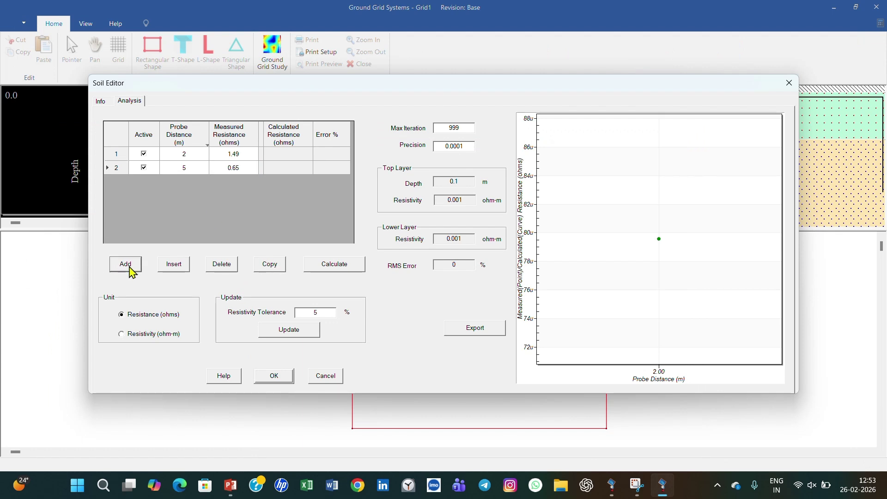
pyautogui.click(184, 185)
pyautogui.write('10')
pyautogui.click(240, 181)
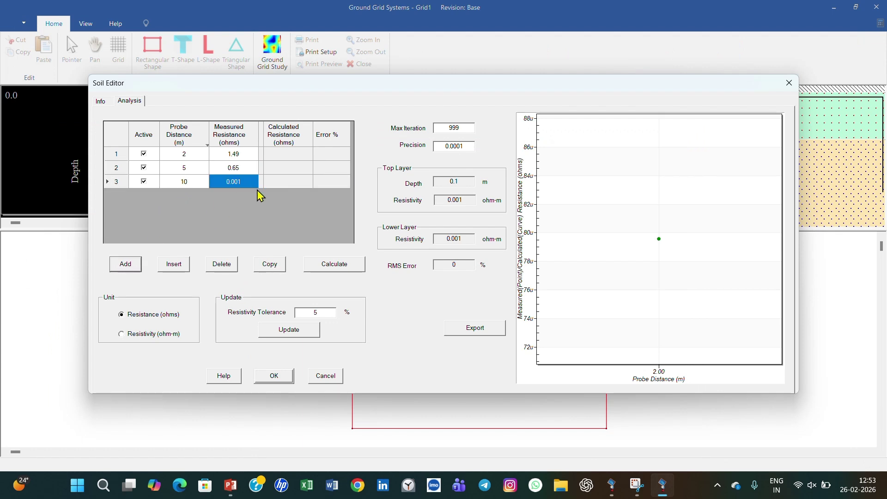
pyautogui.write('.25')
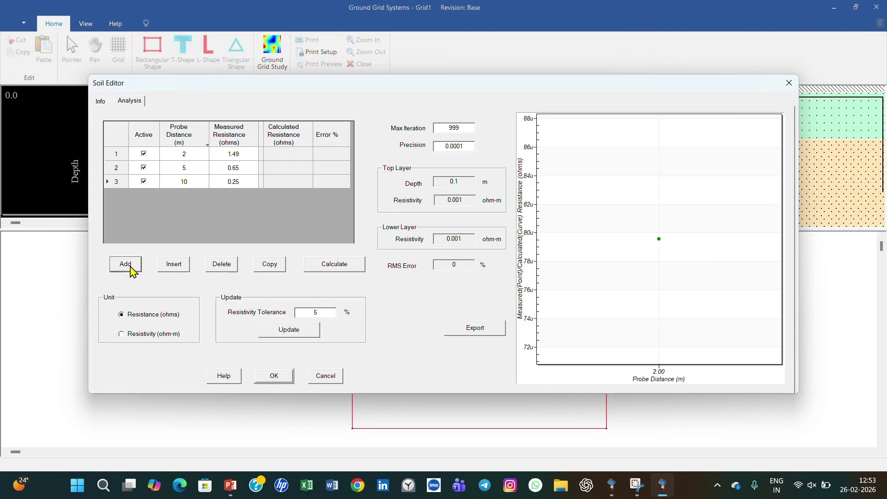
# Add a fourth soil measurement with a probe distance of 2 m and a measured resistance of 1.52 ohms
pyautogui.click(125, 263)
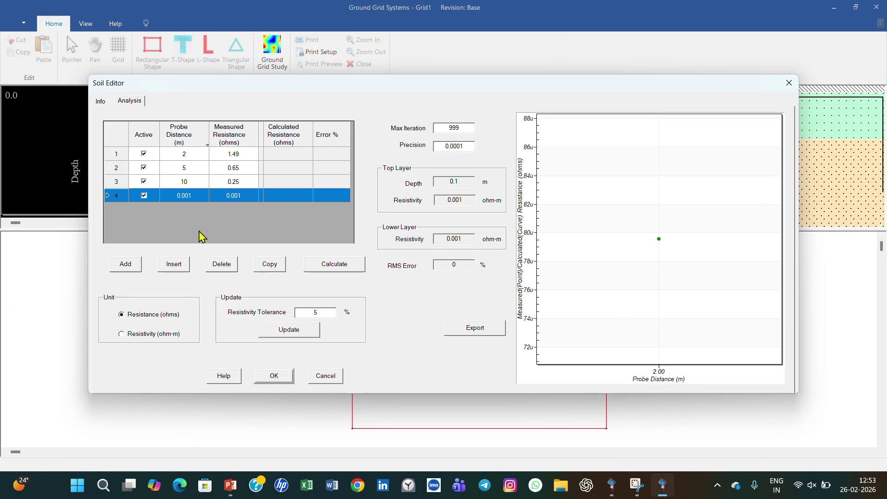
pyautogui.click(182, 196)
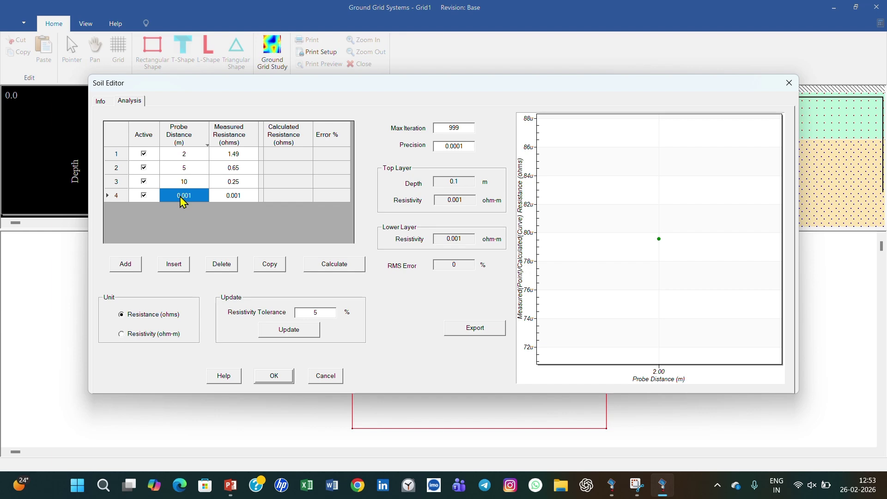
pyautogui.write('2')
pyautogui.click(244, 196)
pyautogui.write('1')
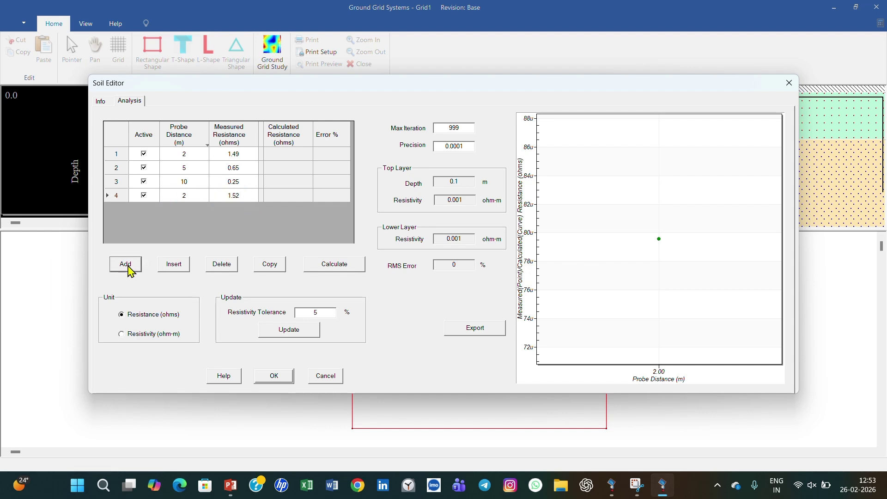
# Add the second E1 to South reading from the PowerPoint slide as row 5, with 5 m probe distance and 0.58 ohms
pyautogui.click(126, 264)
pyautogui.click(233, 486)
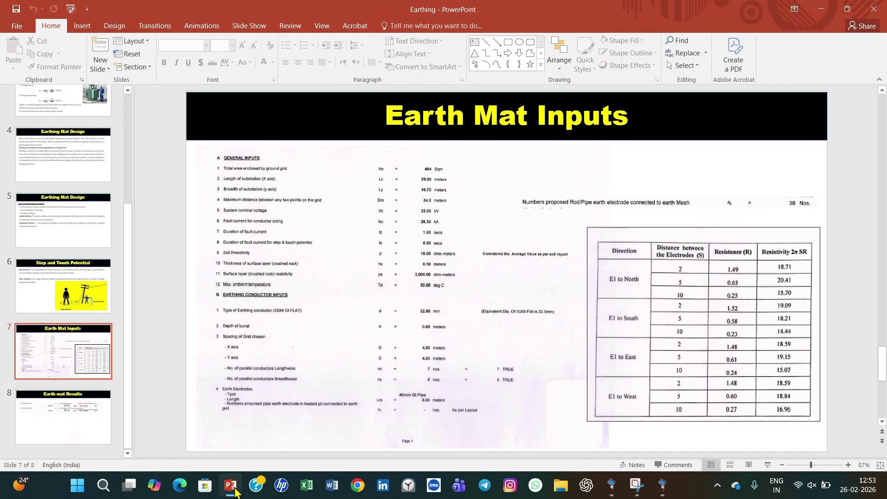
pyautogui.click(231, 486)
pyautogui.click(184, 209)
pyautogui.write('5')
pyautogui.click(242, 211)
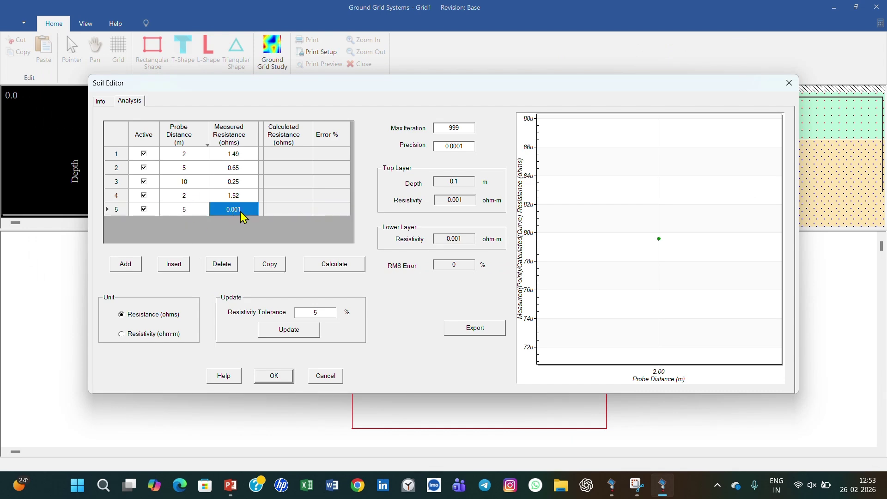
pyautogui.write('.58')
# Add the last E1 to South reading from the PowerPoint slide as row 6, with 10 m probe distance and 0.23 ohms
pyautogui.click(130, 263)
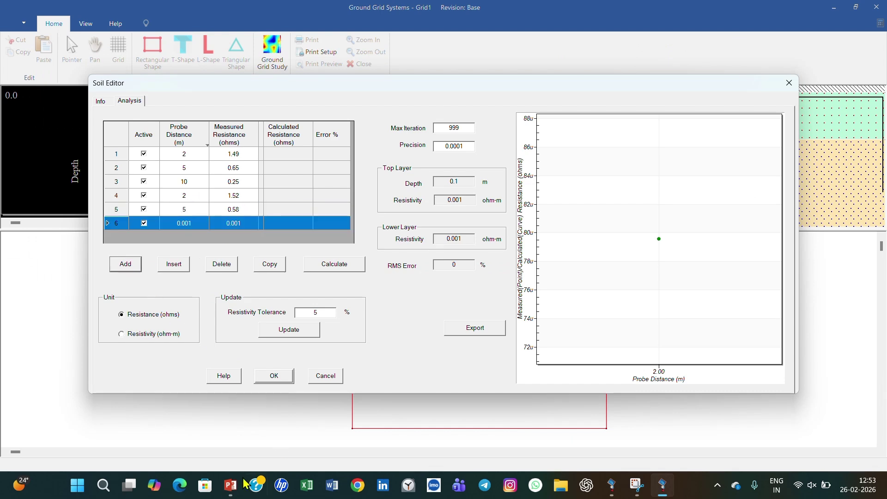
pyautogui.click(230, 486)
pyautogui.click(230, 485)
pyautogui.click(190, 223)
pyautogui.write('10')
pyautogui.click(233, 224)
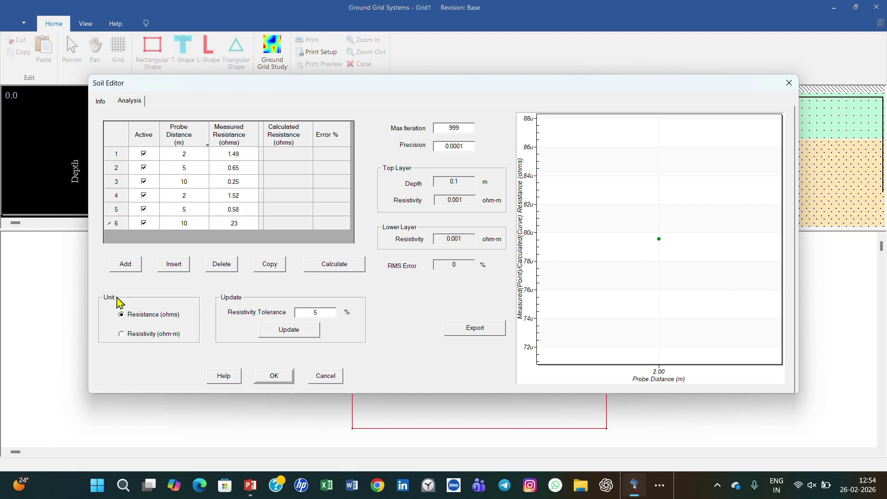
# Add the first E1 to East reading from the PowerPoint slide as row 7, with 2 m probe distance and 1.48 ohms
pyautogui.click(122, 265)
pyautogui.click(252, 487)
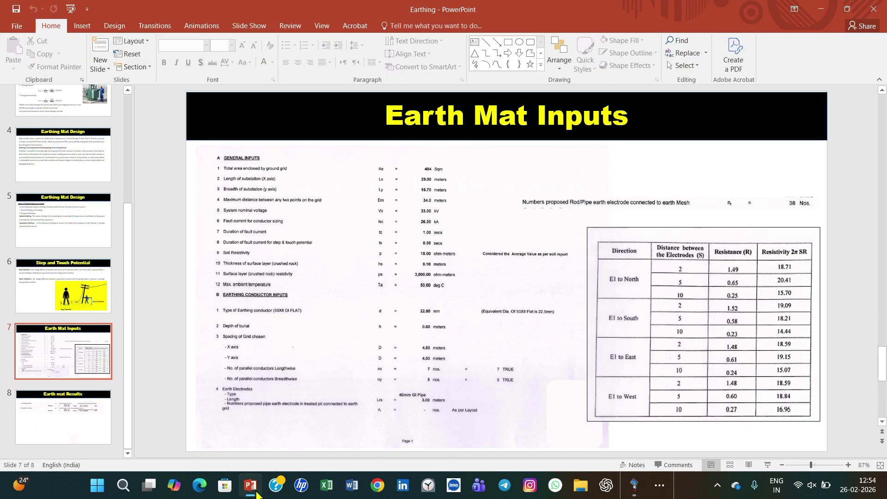
pyautogui.click(250, 485)
pyautogui.click(189, 237)
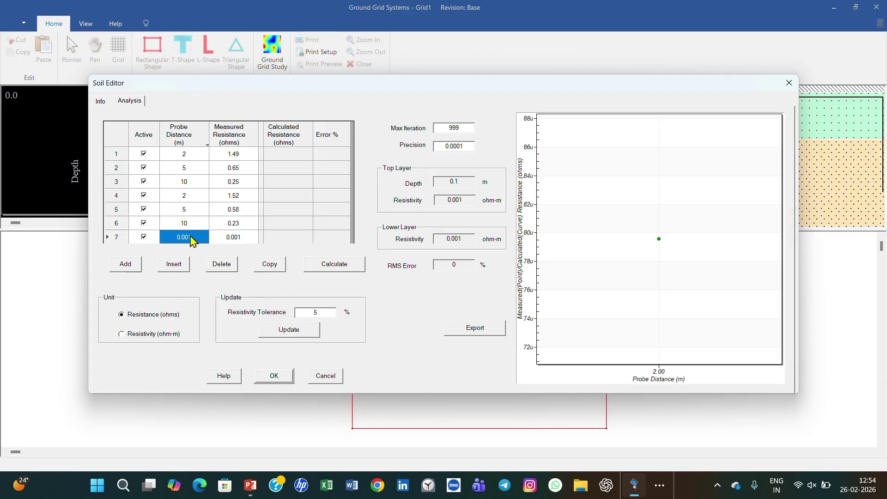
pyautogui.write('2')
pyautogui.click(233, 238)
pyautogui.write('1.48')
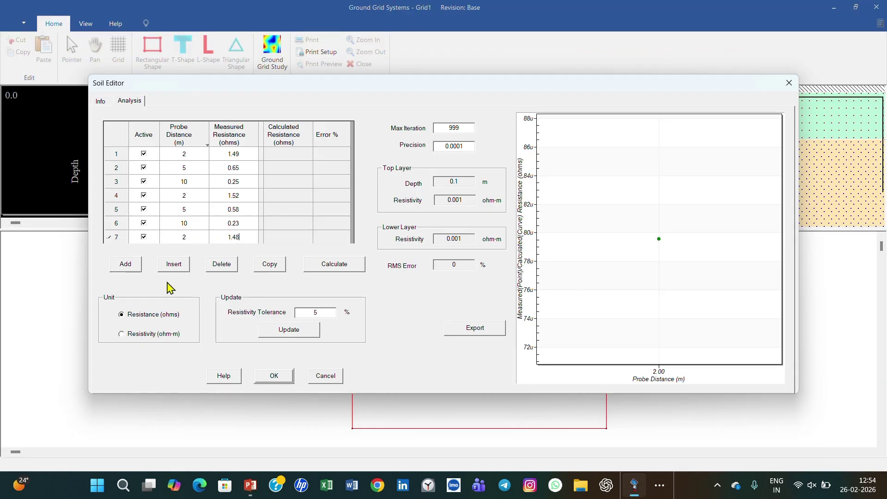
# Add row 8 with a 5 m probe distance and the 0.61 ohms resistance given on the PowerPoint slide
pyautogui.click(125, 264)
pyautogui.click(196, 223)
pyautogui.write('5')
pyautogui.press('Tab')
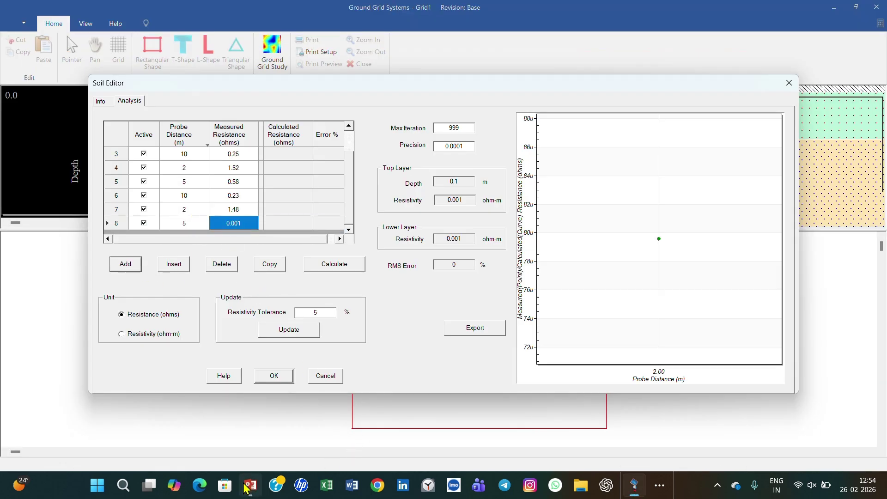
pyautogui.click(245, 487)
pyautogui.click(245, 488)
pyautogui.write('.61')
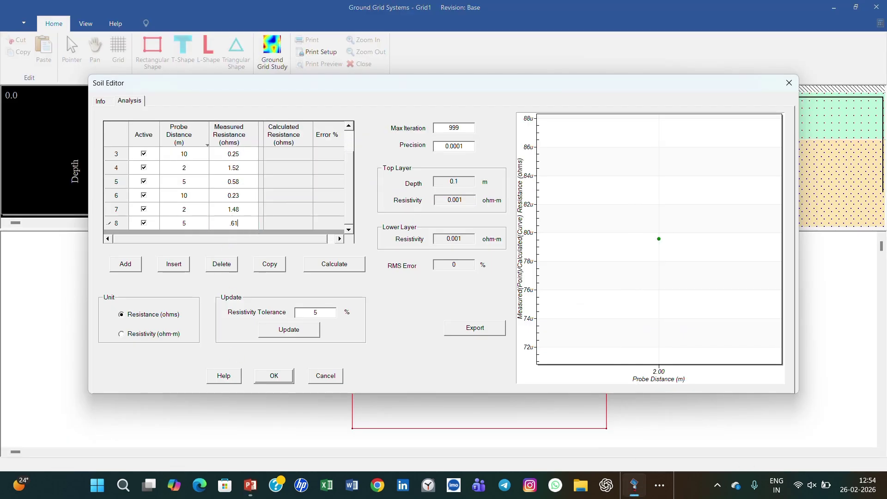
# Add row 9 with a 10 m probe distance and the 0.24 ohms resistance given on the PowerPoint slide
pyautogui.click(125, 264)
pyautogui.click(184, 223)
pyautogui.write('10')
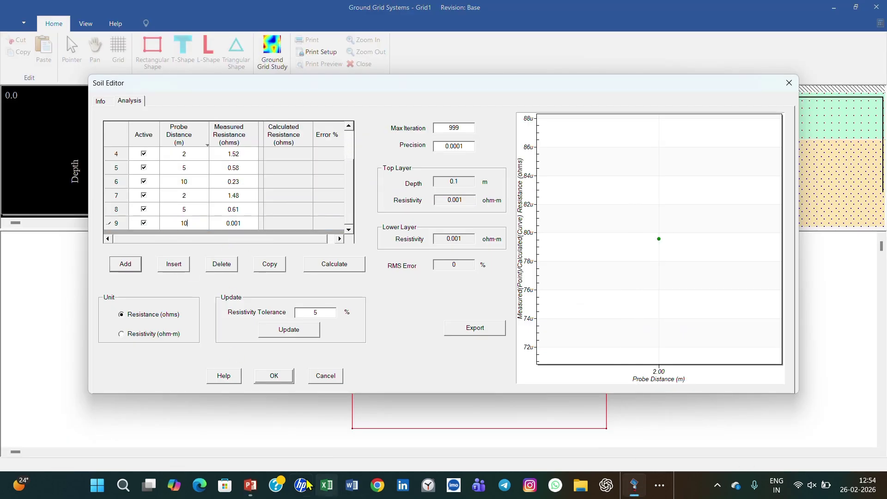
pyautogui.click(250, 485)
pyautogui.click(250, 485)
pyautogui.click(251, 224)
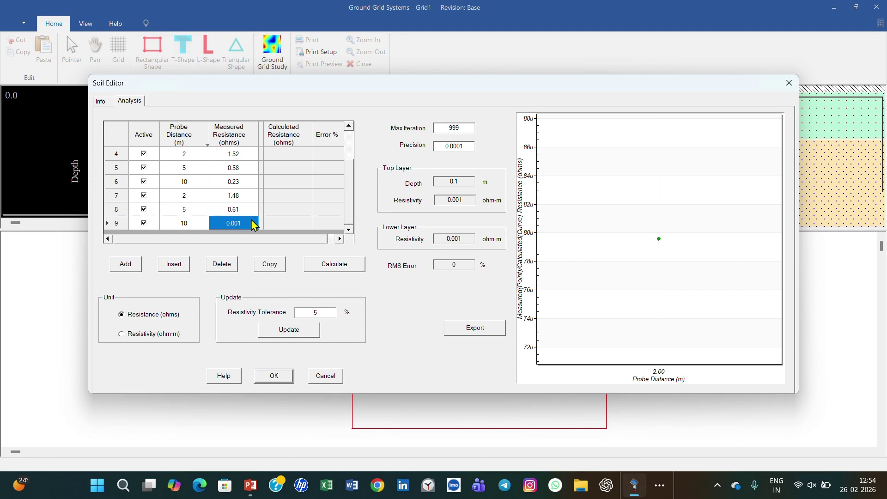
pyautogui.write('.24')
# Add the first E1 to West reading from the PowerPoint slide as row 10, with 2 m probe distance and 1.48 ohms
pyautogui.click(125, 263)
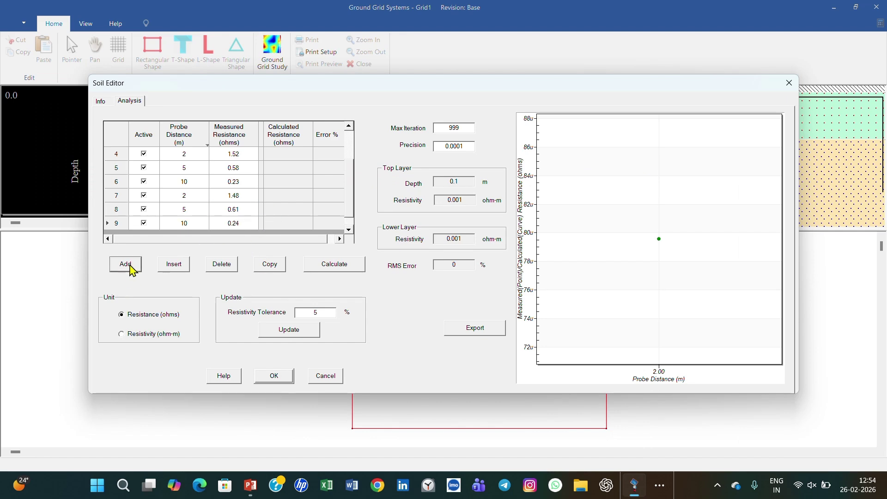
pyautogui.click(250, 485)
pyautogui.click(250, 485)
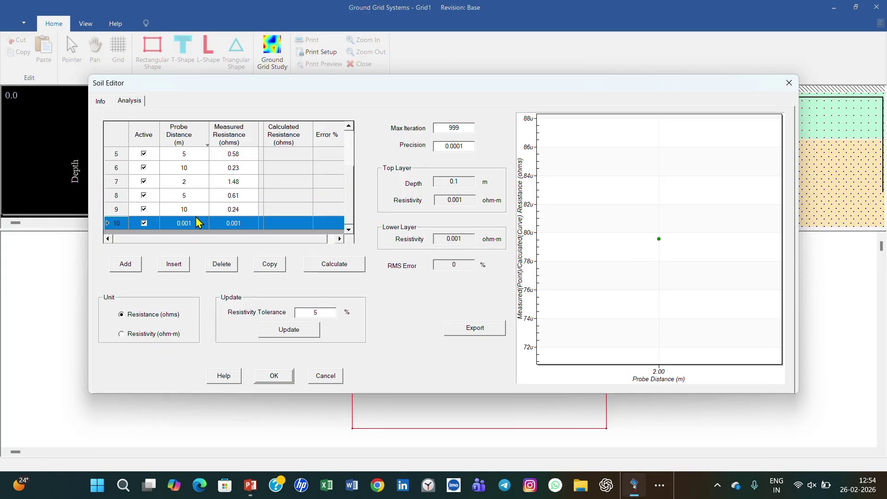
pyautogui.click(229, 223)
pyautogui.write('1.48')
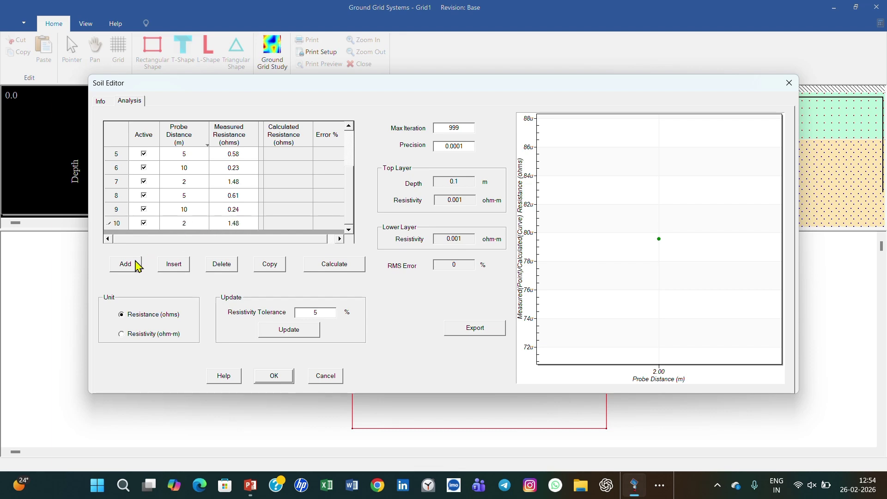
# Add the second E1 to West reading from the PowerPoint slide as row 11, with 5 m probe distance and 0.60 ohms
pyautogui.click(138, 266)
pyautogui.click(250, 485)
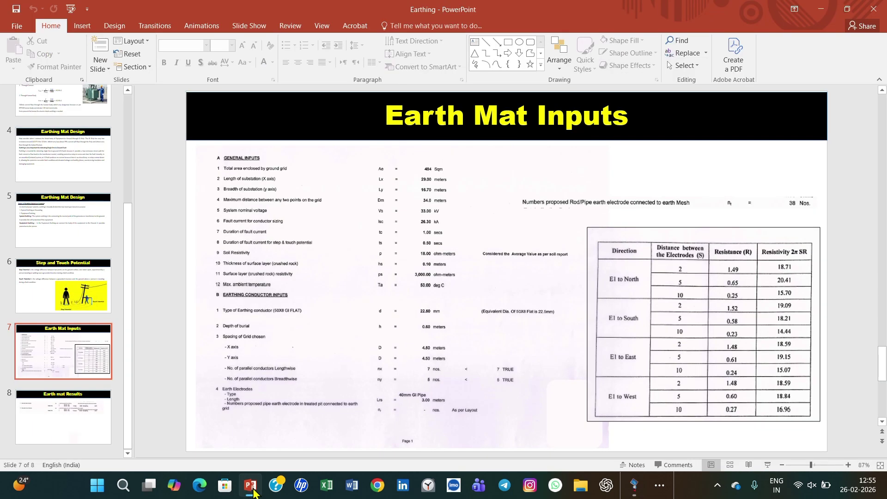
pyautogui.click(250, 485)
pyautogui.click(234, 223)
pyautogui.write('.6')
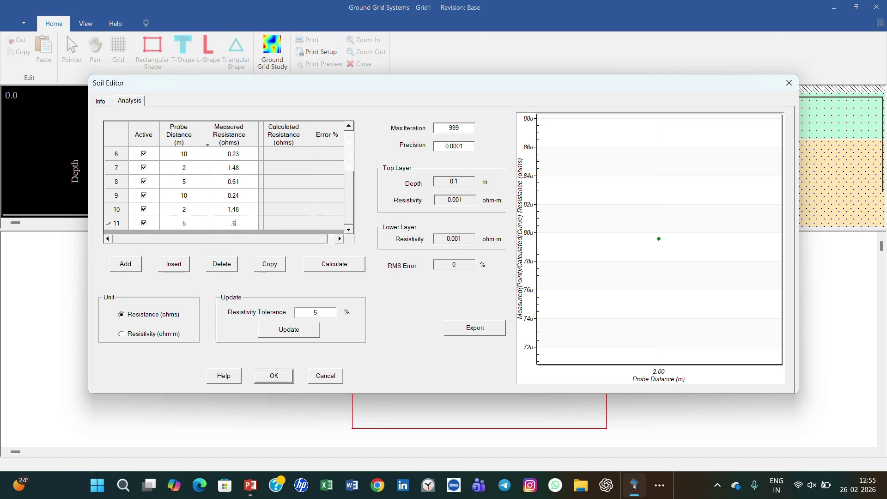
pyautogui.write('0')
# Add a twelfth soil measurement with a probe distance of 10 m and a measured resistance of 0.27 ohms
pyautogui.click(125, 263)
pyautogui.click(202, 225)
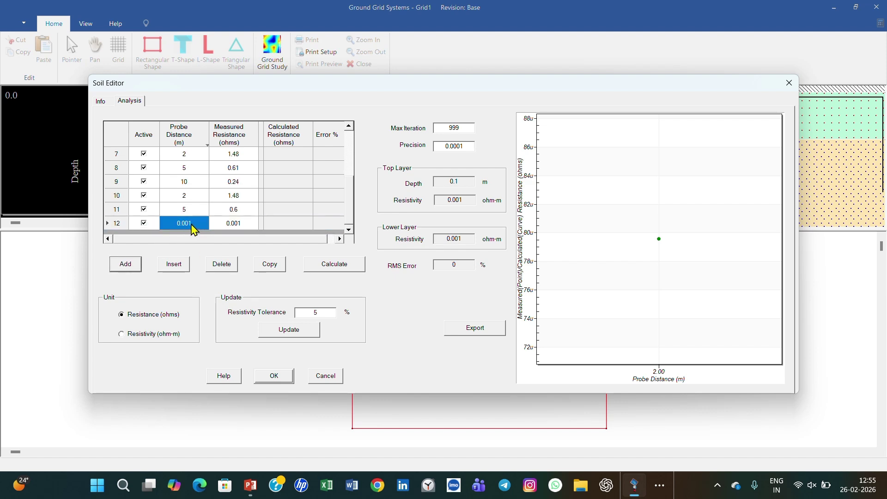
pyautogui.write('10')
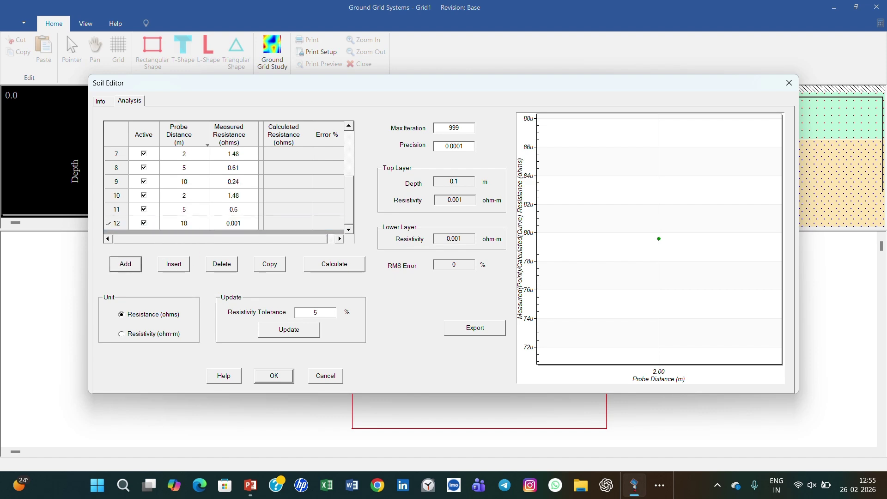
pyautogui.click(252, 224)
pyautogui.write('.27')
# Check the entered measurements against the PowerPoint slide's resistance table and calculate the two-layer soil model
pyautogui.click(251, 490)
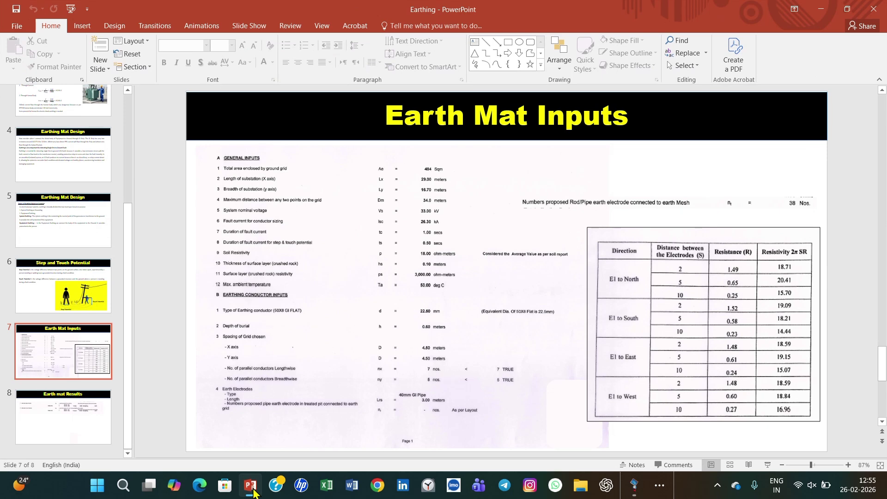
pyautogui.click(251, 489)
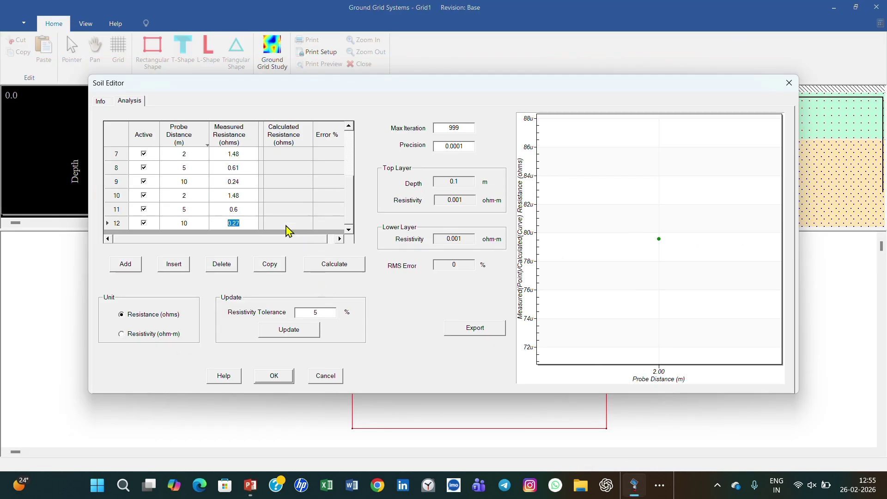
pyautogui.click(323, 266)
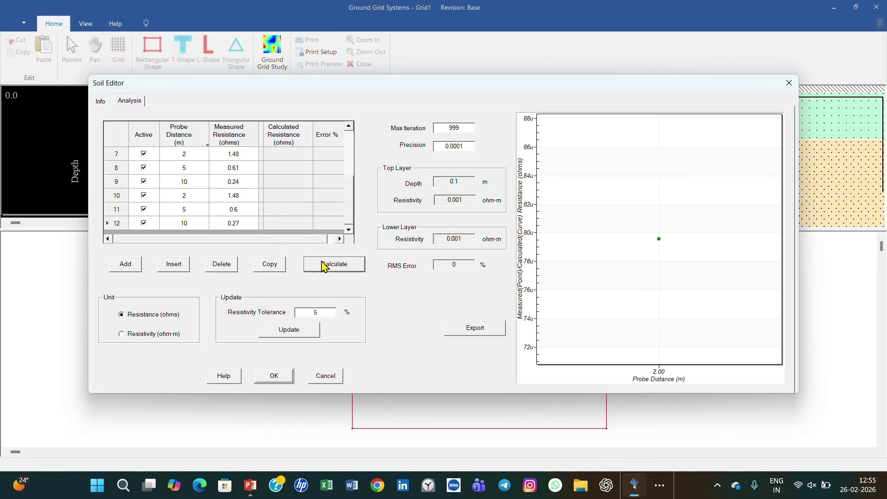
pyautogui.scroll(2, 330, 202)
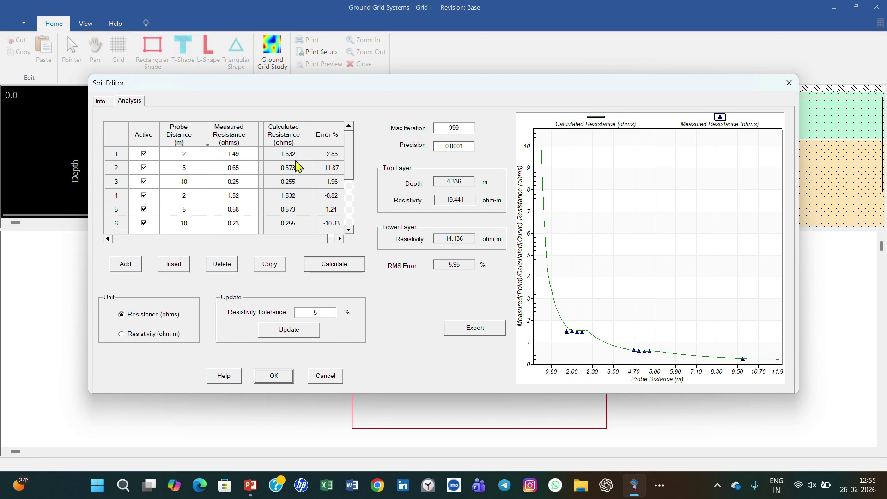
# Review the resistivity column on the PowerPoint slide and recalculate the soil model with the unit set to Resistivity (ohm-m)
pyautogui.click(249, 490)
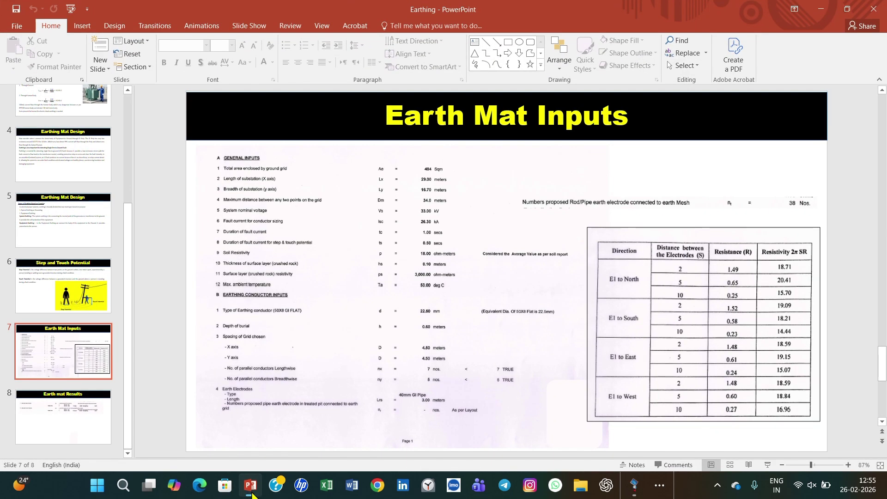
pyautogui.click(252, 493)
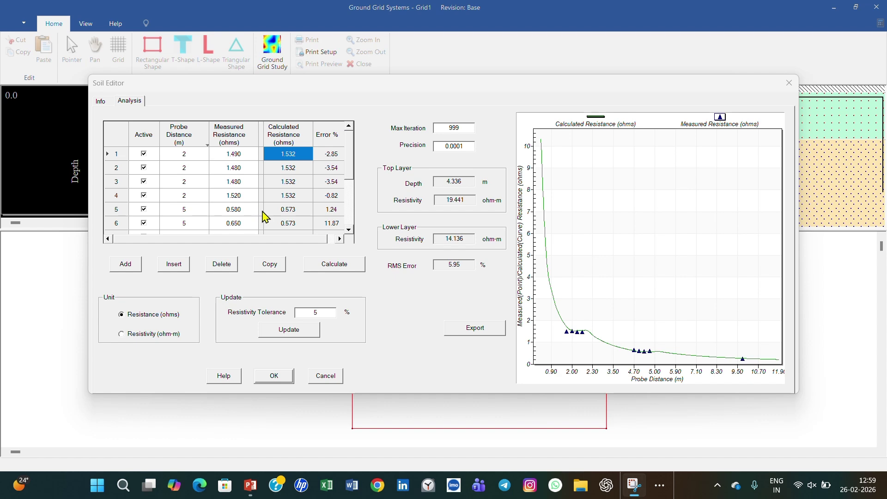
pyautogui.click(131, 336)
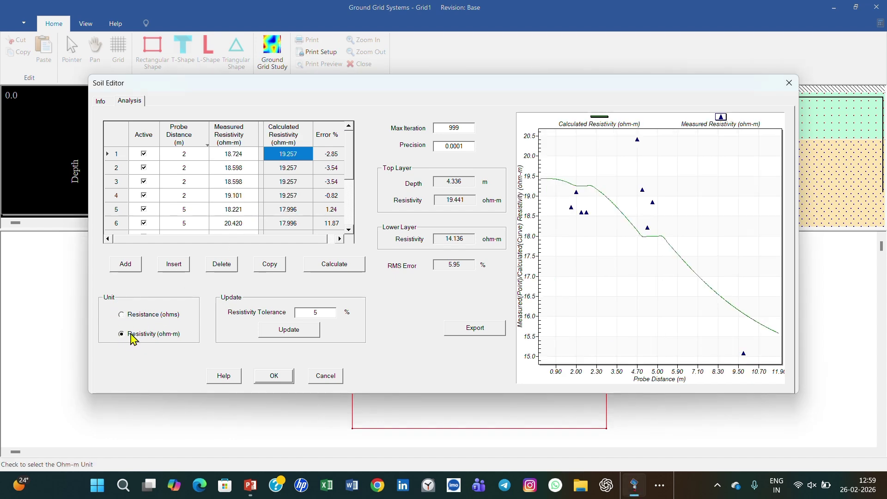
pyautogui.click(312, 274)
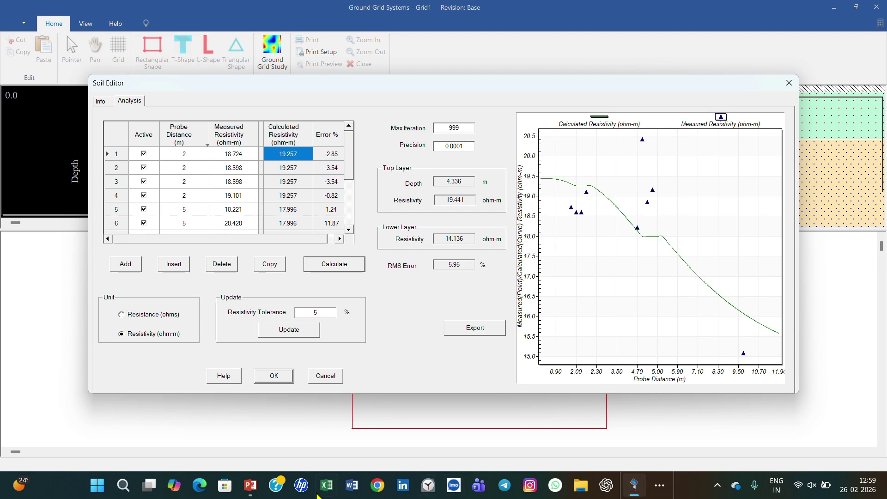
# Compare the soil editor's measured resistivities with the resistivity column of the PowerPoint slide's soil table
pyautogui.click(250, 486)
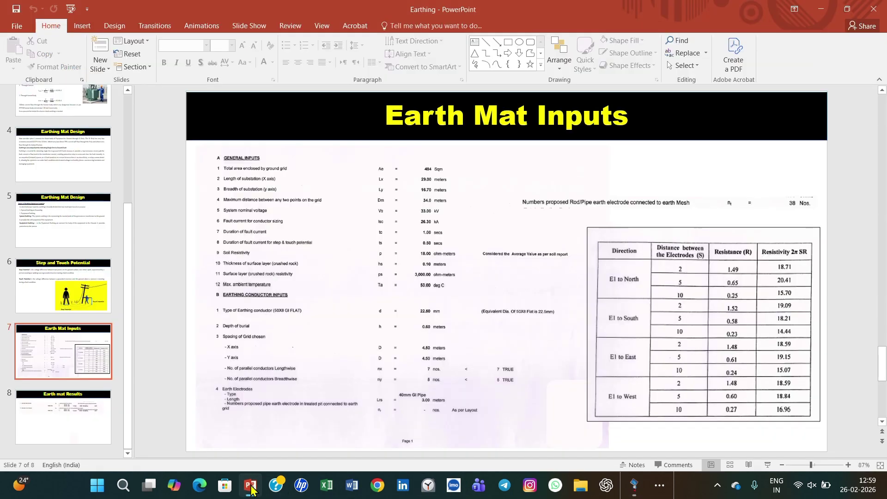
pyautogui.click(250, 486)
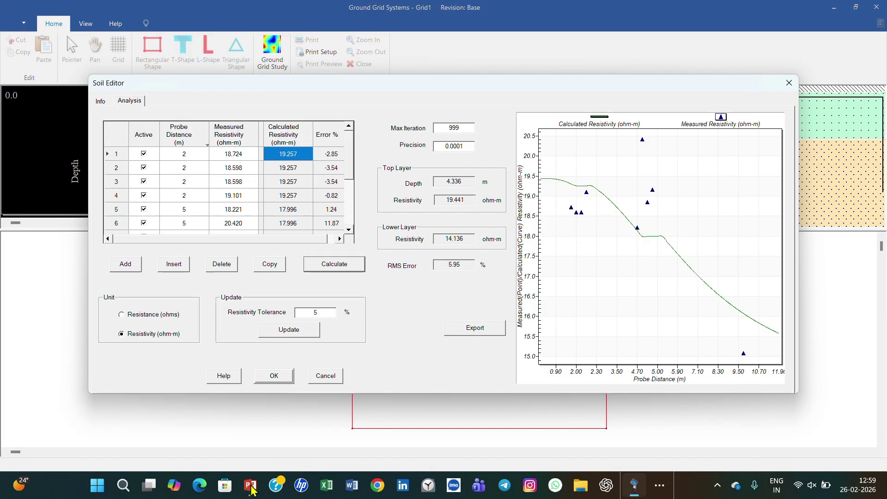
pyautogui.click(251, 486)
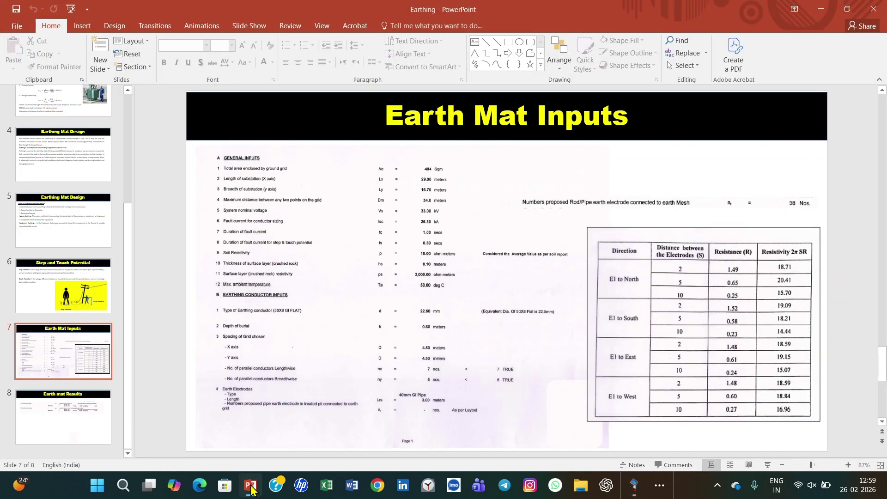
pyautogui.click(251, 487)
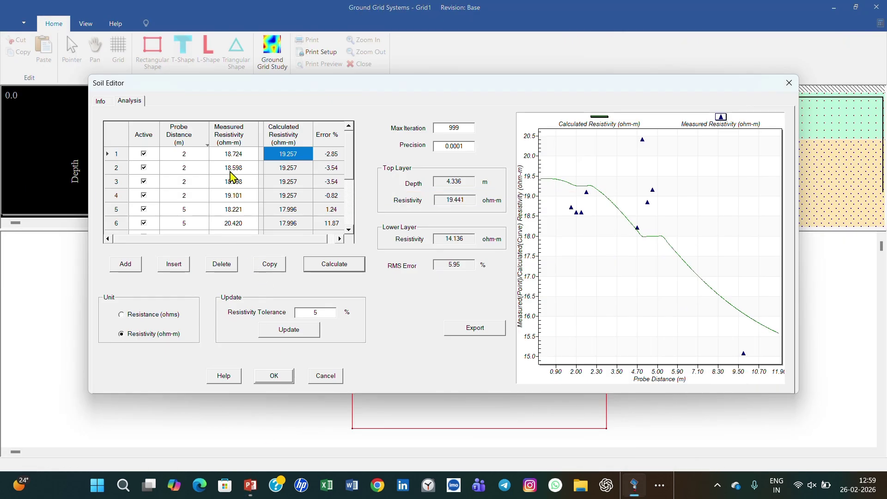
pyautogui.scroll(-2, 178, 218)
pyautogui.scroll(2, 178, 217)
pyautogui.scroll(-2, 178, 215)
pyautogui.scroll(2, 179, 216)
pyautogui.click(254, 491)
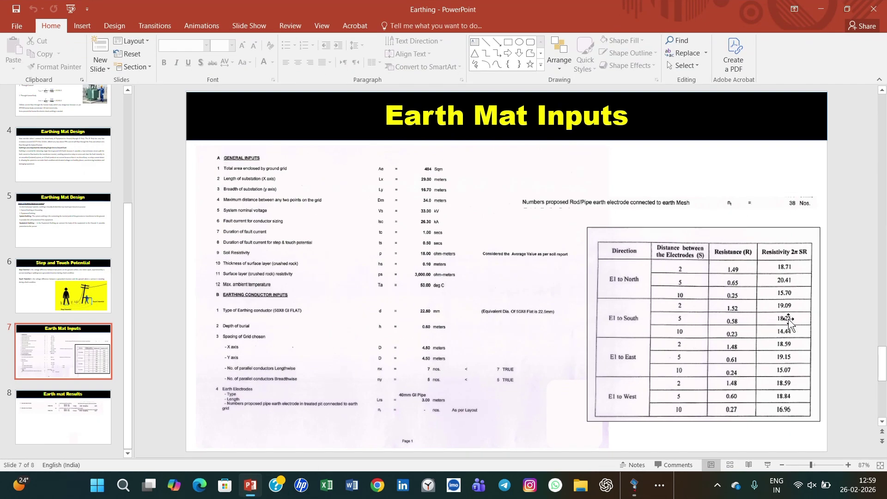
pyautogui.click(251, 486)
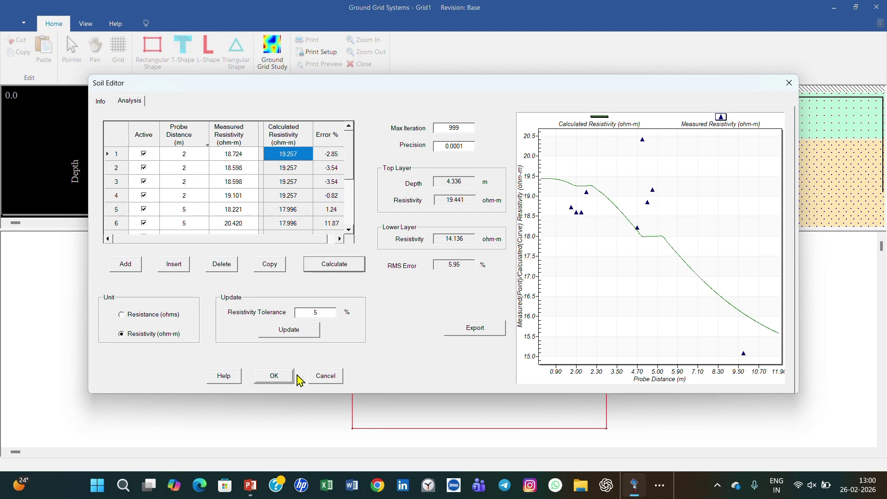
# Select the Calculated soil model, update it with the soil analysis results and accept the soil settings
pyautogui.click(105, 102)
pyautogui.click(380, 216)
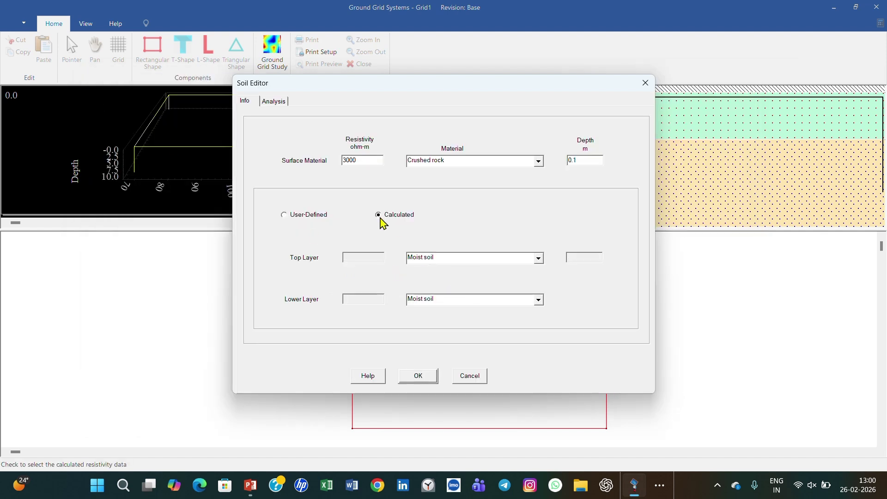
pyautogui.click(273, 102)
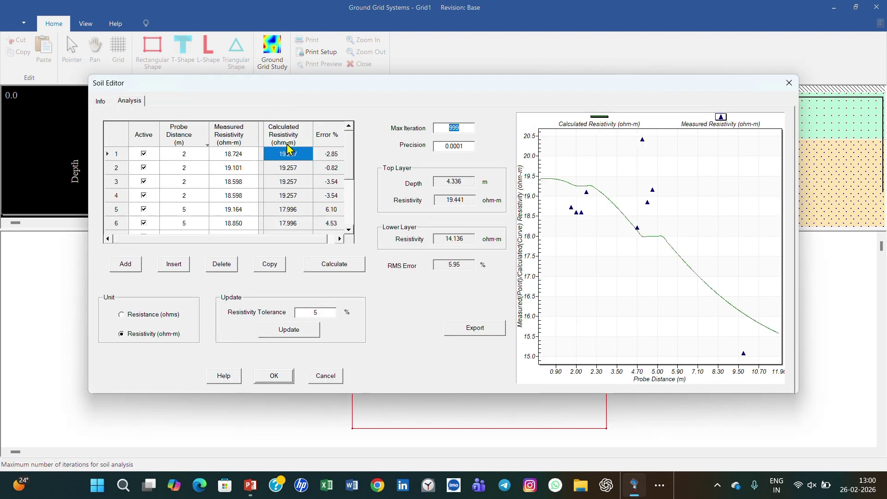
pyautogui.click(301, 331)
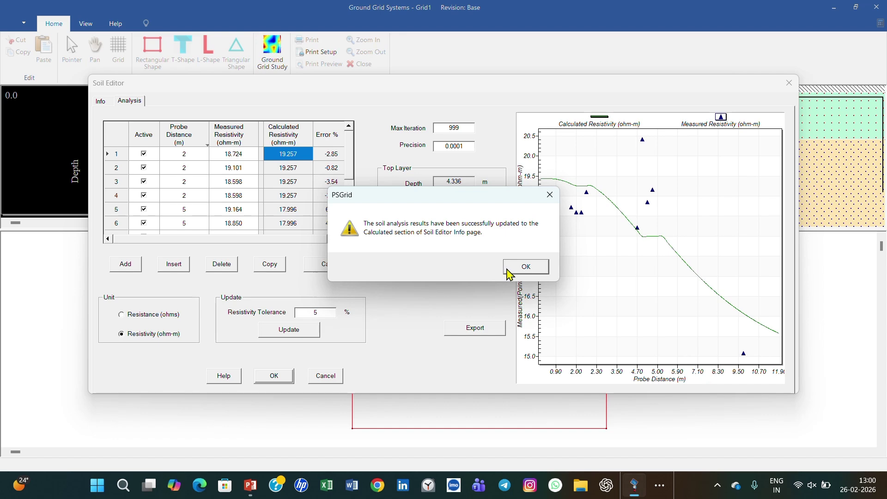
pyautogui.click(509, 268)
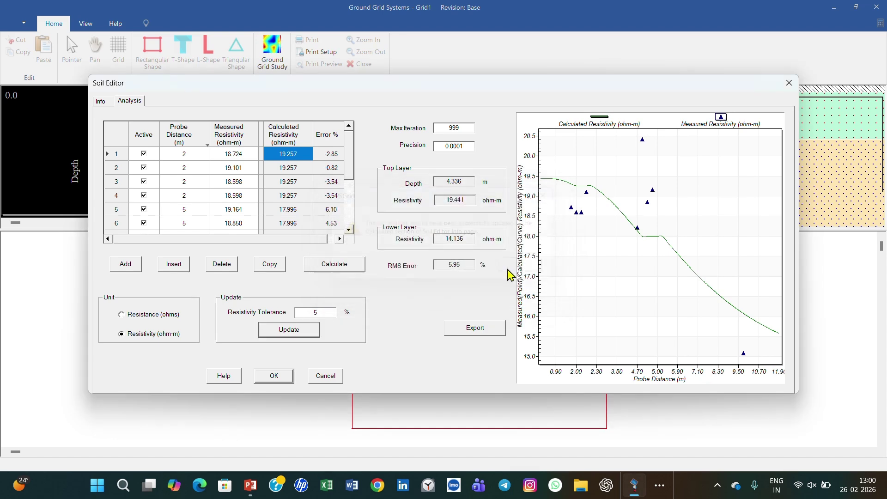
pyautogui.click(274, 376)
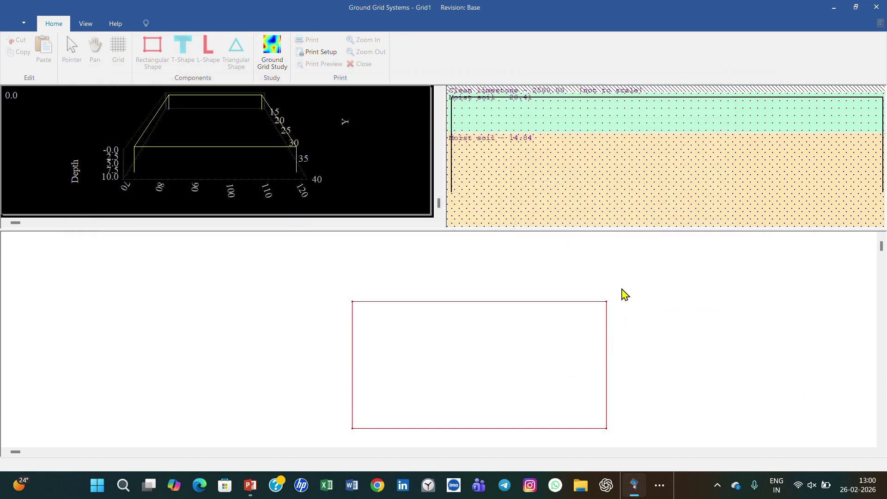
# Open the rectangular grid's conductor and rod settings and consult the Earth Mat Inputs slide in PowerPoint
pyautogui.doubleClick(458, 365)
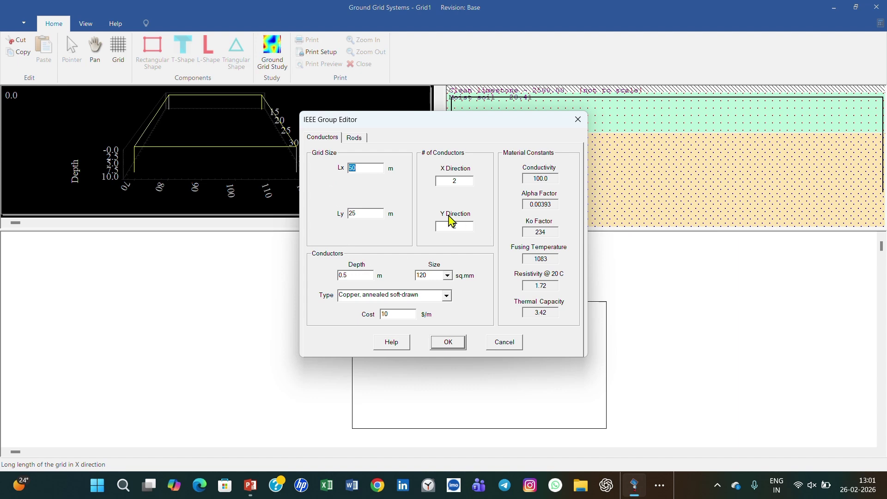
pyautogui.click(356, 138)
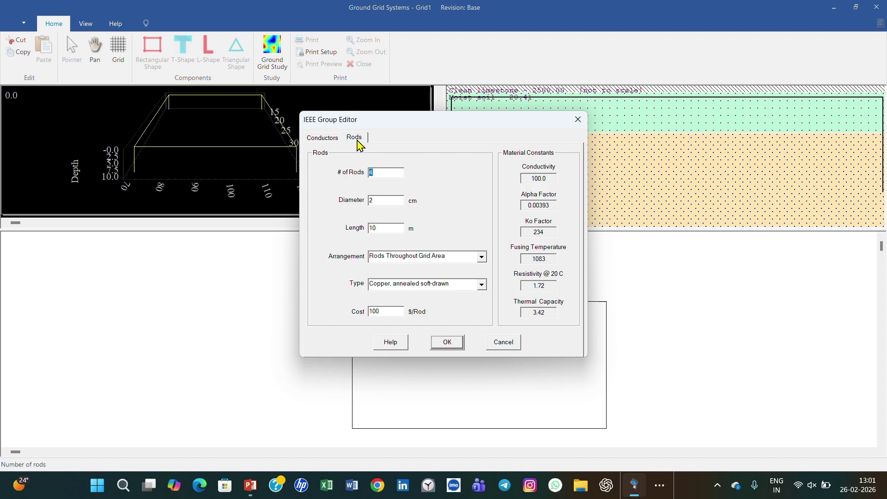
pyautogui.click(317, 141)
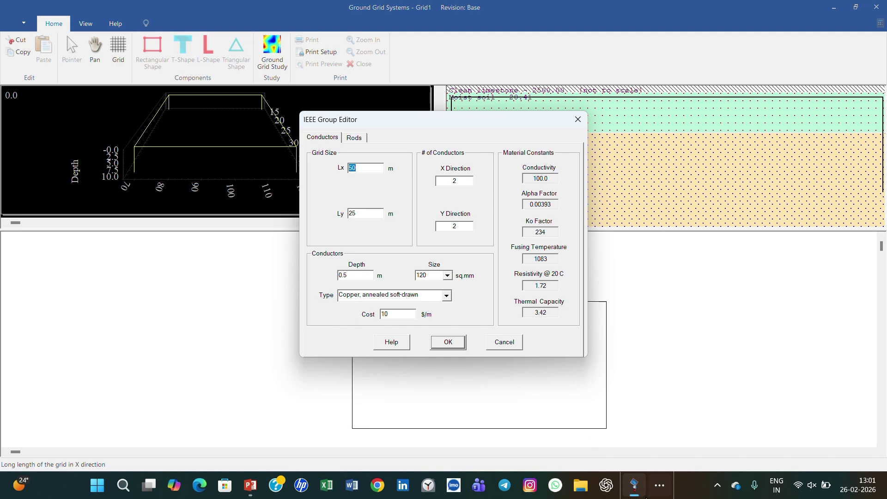
pyautogui.click(250, 485)
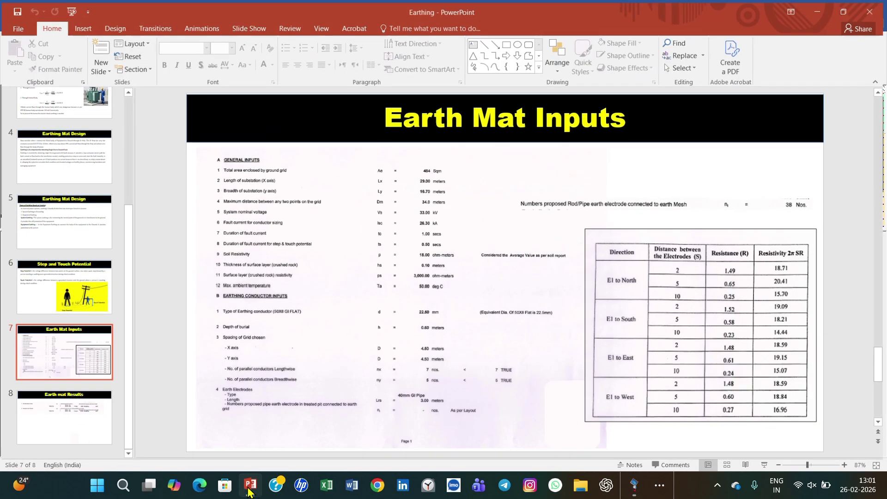
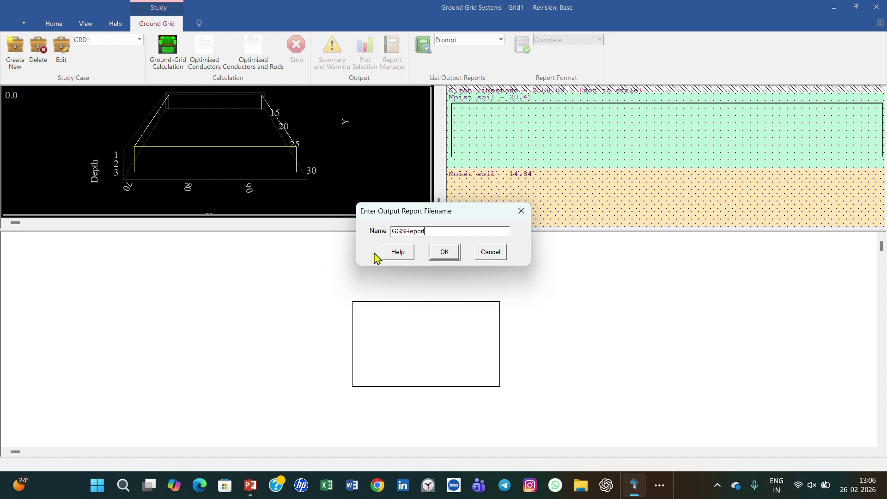
# Run the ground-grid calculation with GGSReport as the output report and review its summary and warnings
pyautogui.click(444, 252)
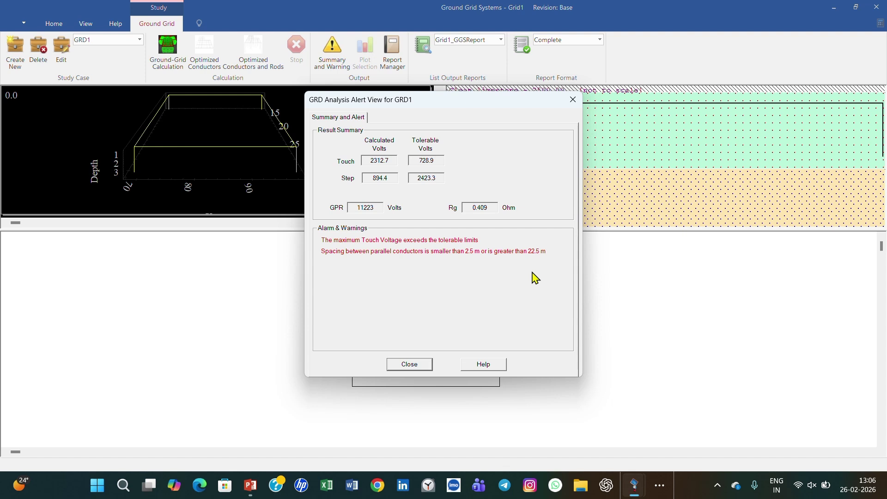
pyautogui.click(411, 365)
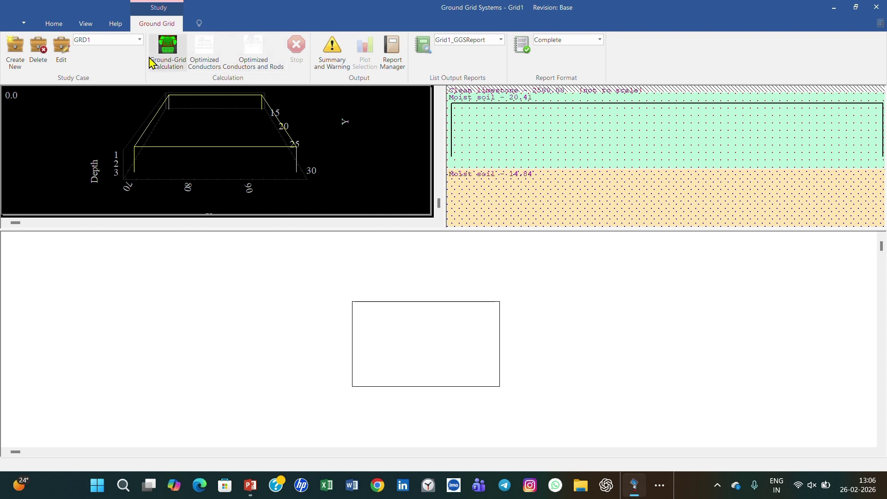
pyautogui.click(336, 66)
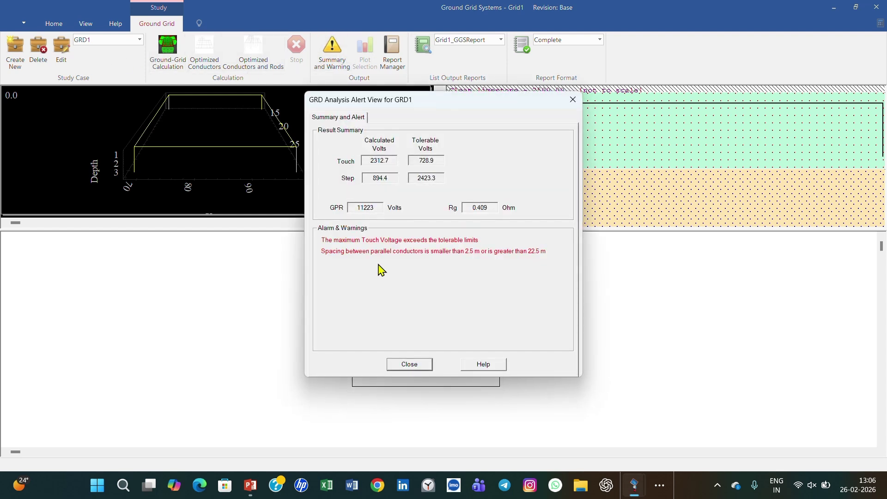
pyautogui.click(573, 99)
# Set the grid's number of conductors to 7 in the X direction and 5 in the Y direction, following the PowerPoint slide
pyautogui.doubleClick(451, 344)
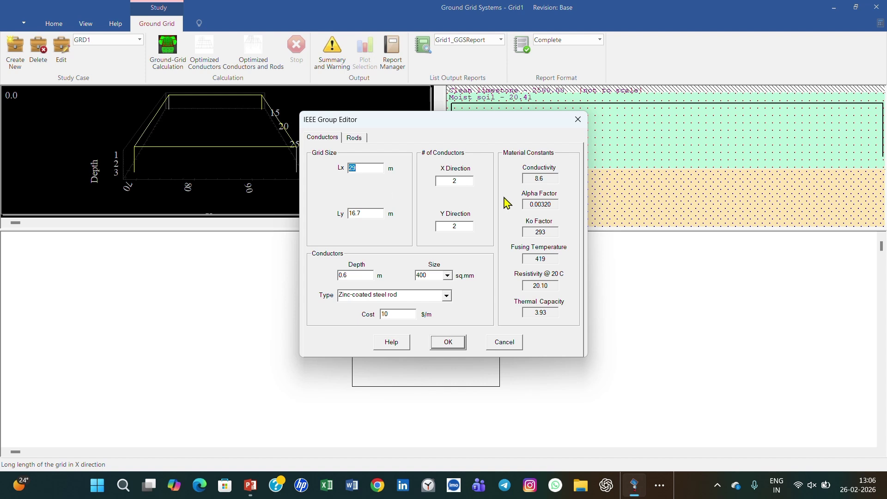
pyautogui.click(355, 139)
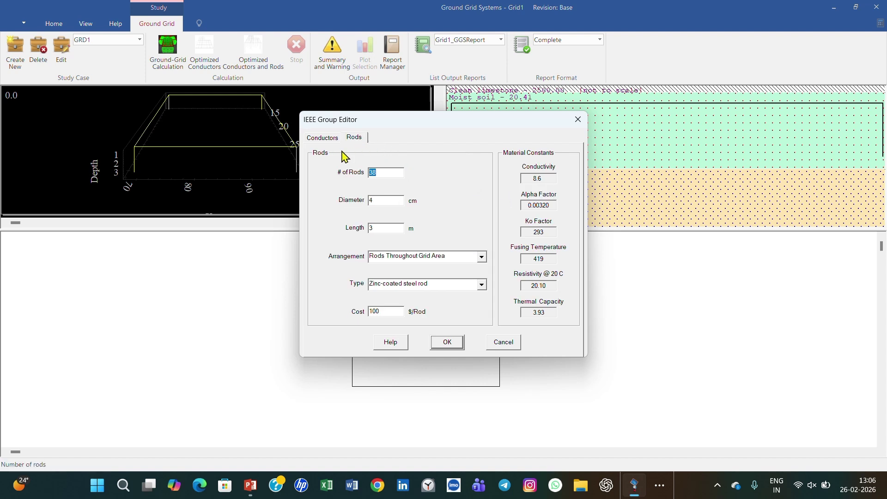
pyautogui.click(329, 142)
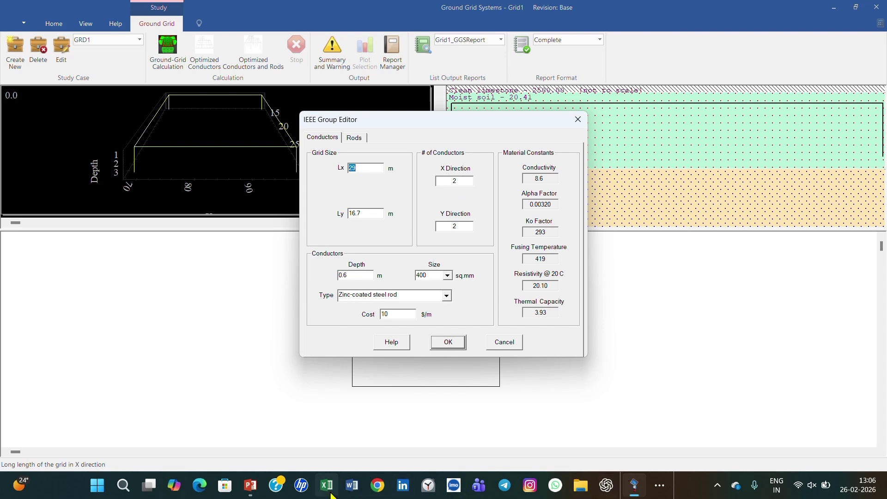
pyautogui.click(251, 485)
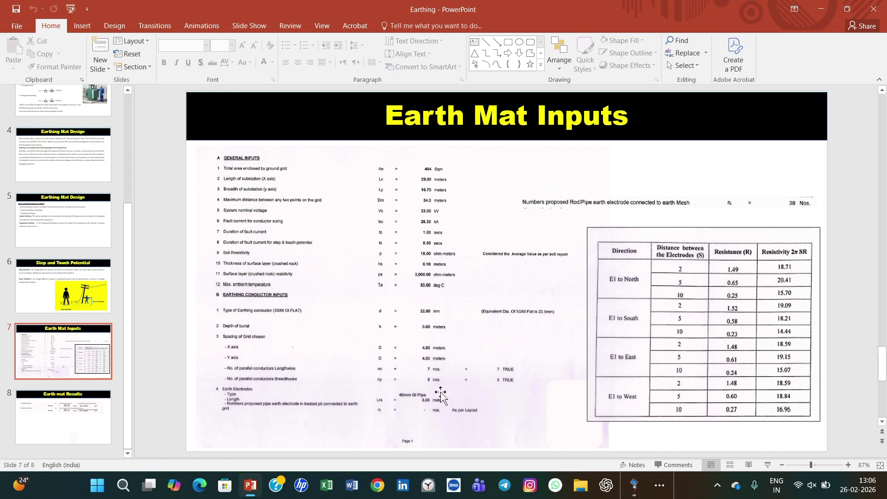
pyautogui.click(634, 486)
pyautogui.doubleClick(450, 182)
pyautogui.write('7')
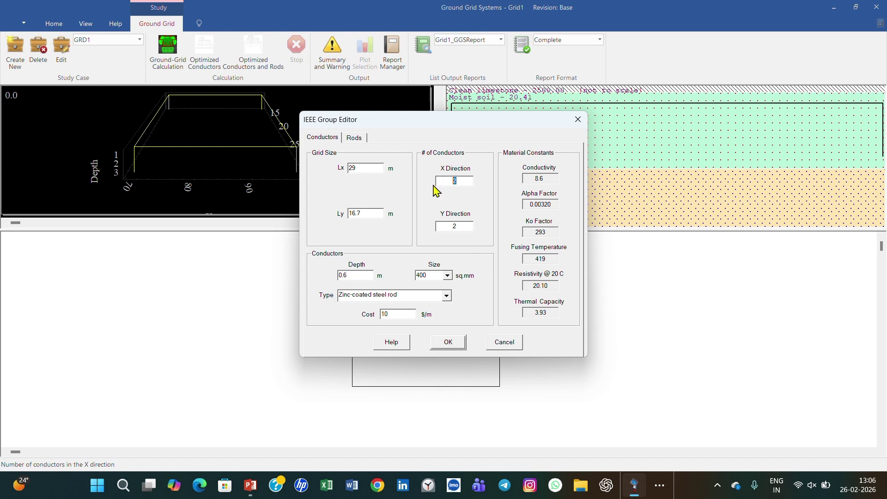
pyautogui.doubleClick(443, 225)
pyautogui.write('5')
pyautogui.click(355, 138)
pyautogui.click(446, 343)
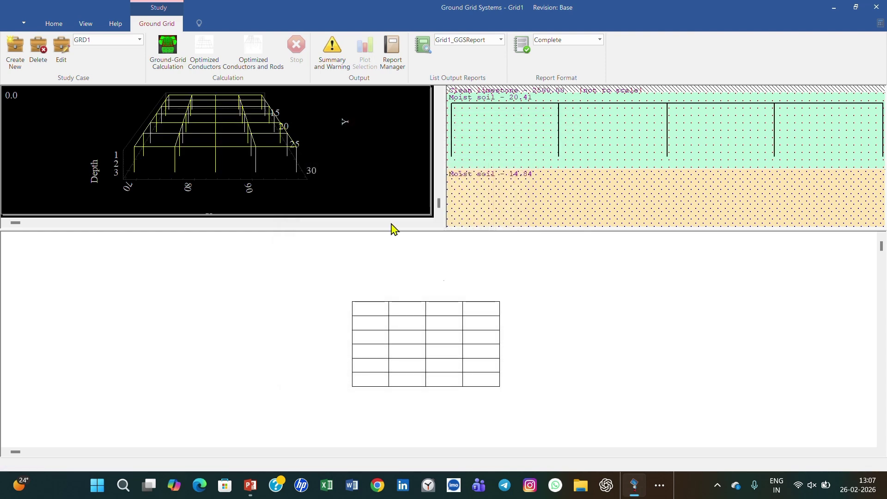
# Rerun the ground-grid calculation and review the grid's conductor and rod settings without changing them
pyautogui.click(172, 73)
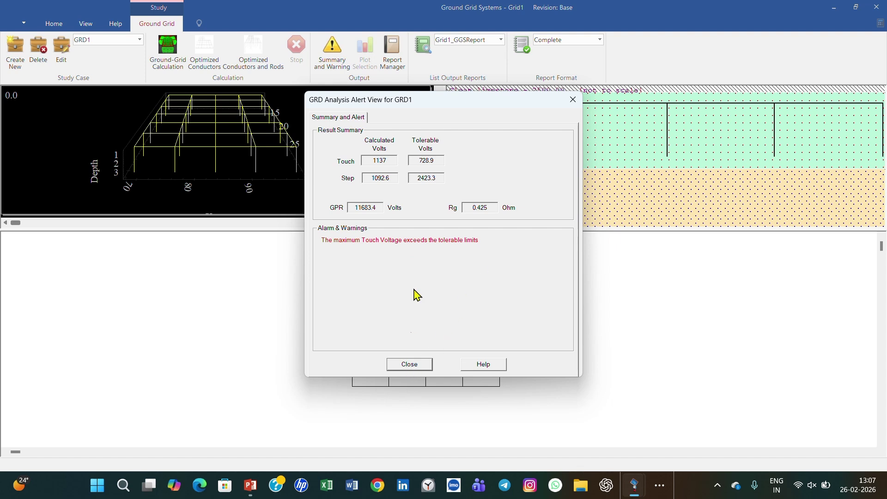
pyautogui.click(409, 365)
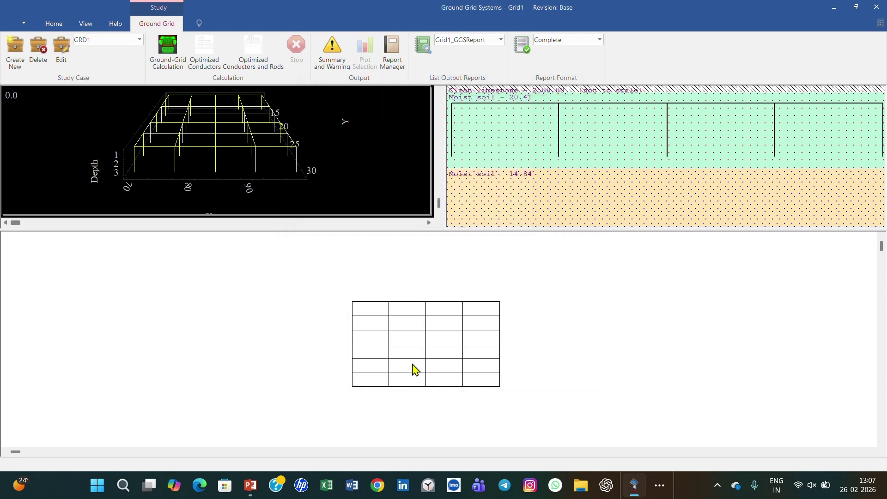
pyautogui.doubleClick(421, 363)
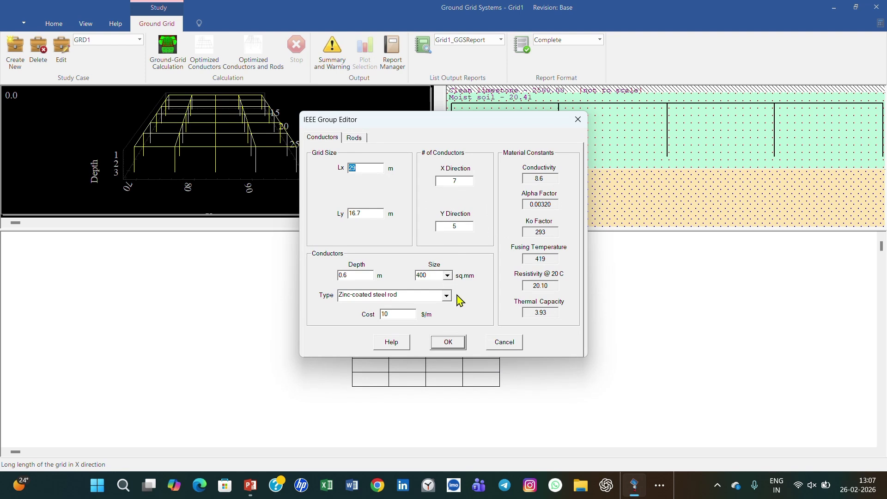
pyautogui.click(355, 138)
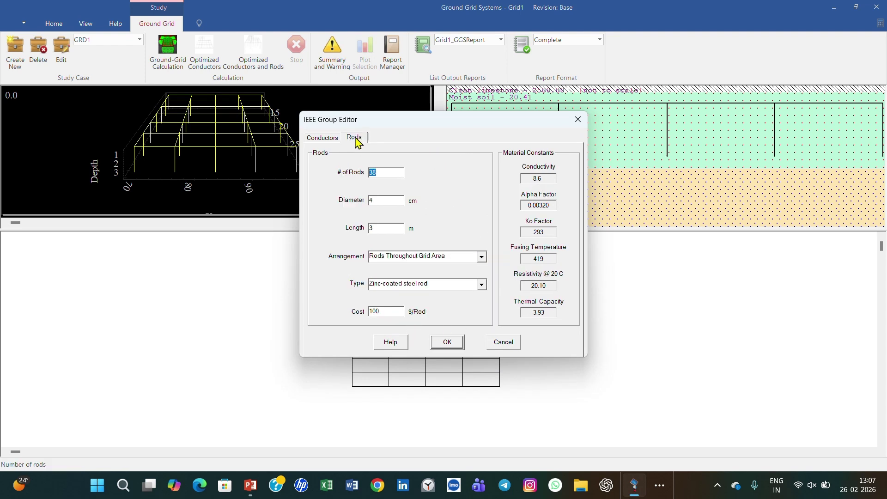
pyautogui.click(331, 140)
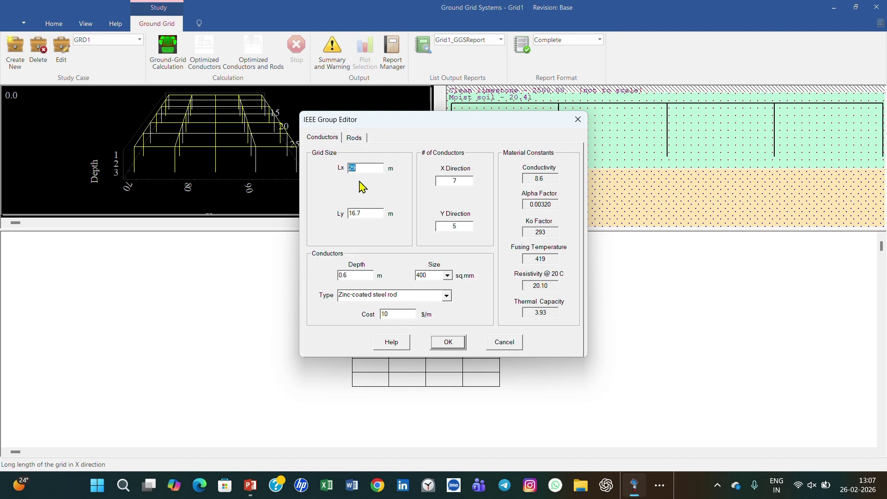
pyautogui.click(356, 140)
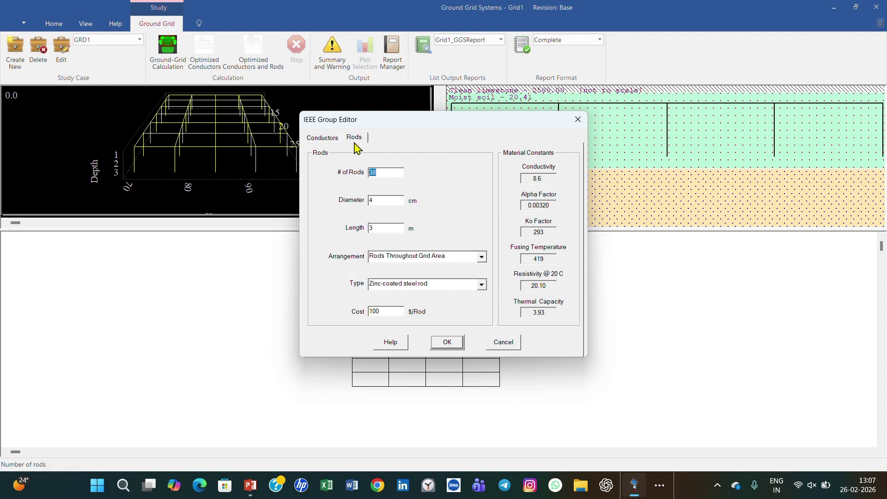
pyautogui.click(331, 141)
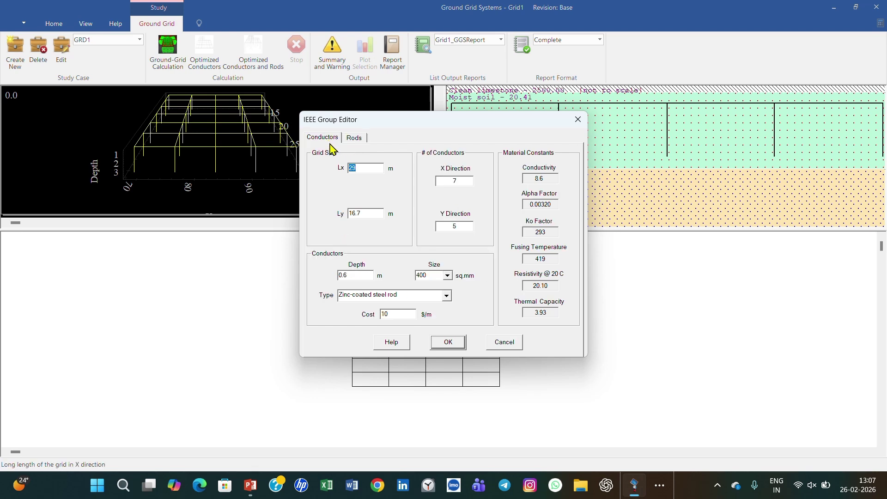
pyautogui.click(578, 119)
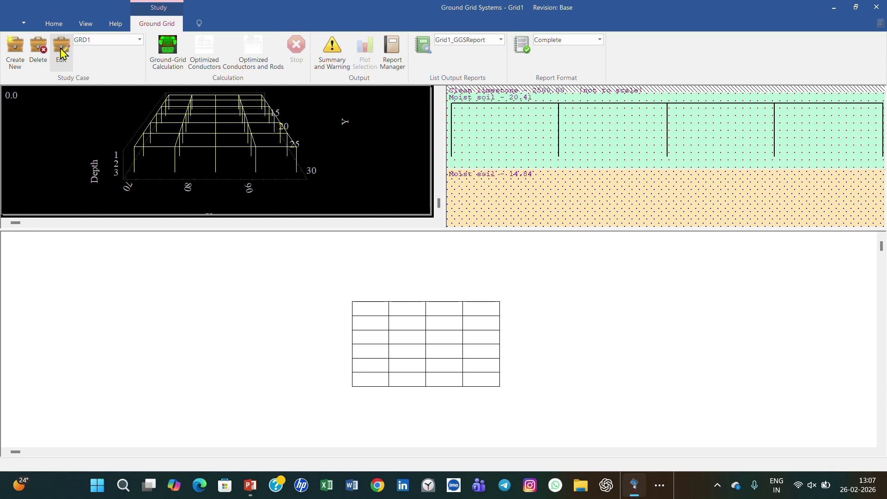
# Enable updating the number of conductors and rods from optimization results in the GRD1 study case
pyautogui.click(61, 53)
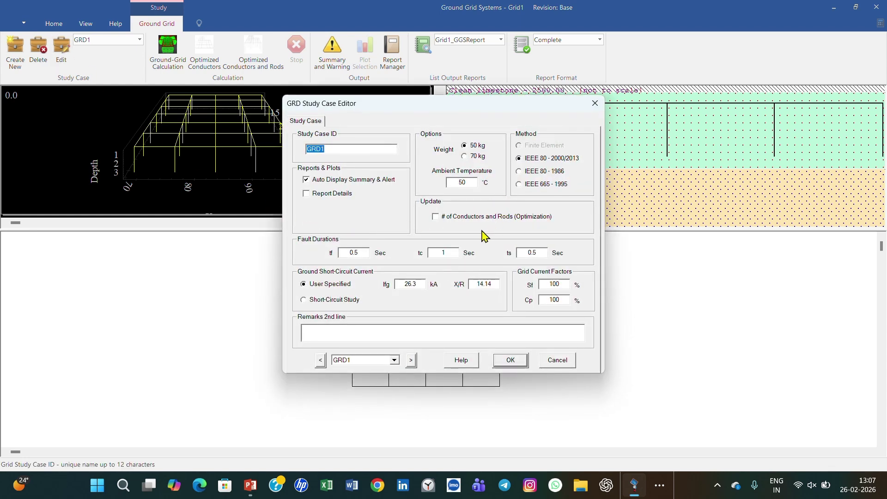
pyautogui.click(434, 221)
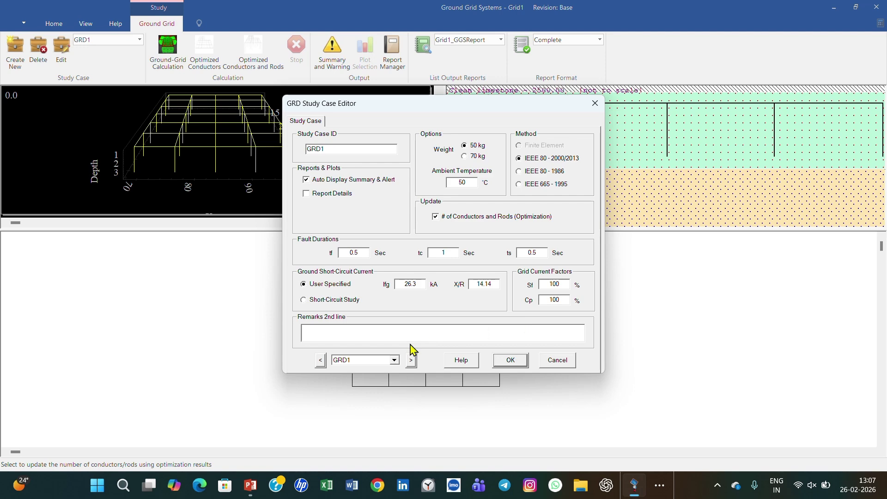
pyautogui.click(506, 365)
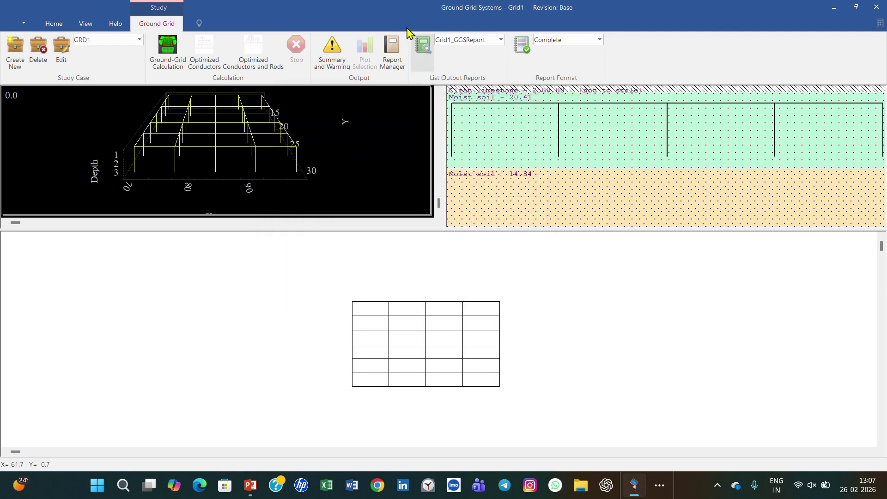
# Rerun the ground-grid calculation, then optimize the number of conductors and rods and review the result summary
pyautogui.click(164, 58)
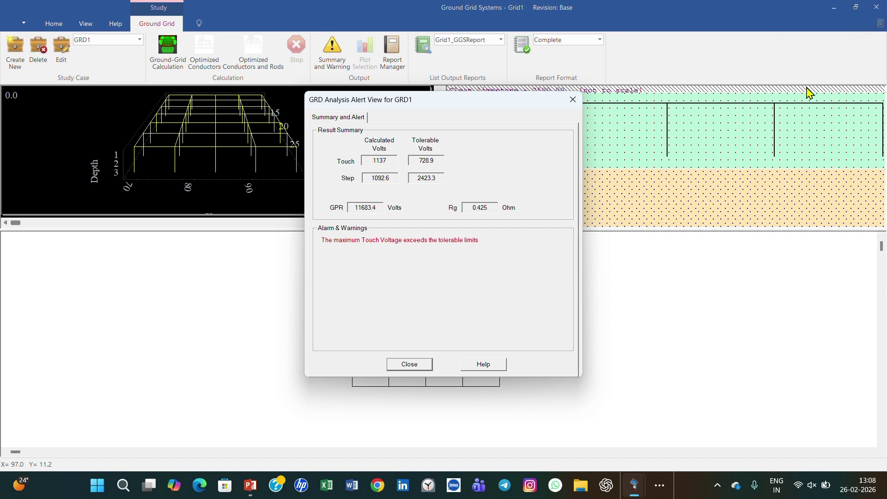
pyautogui.click(408, 365)
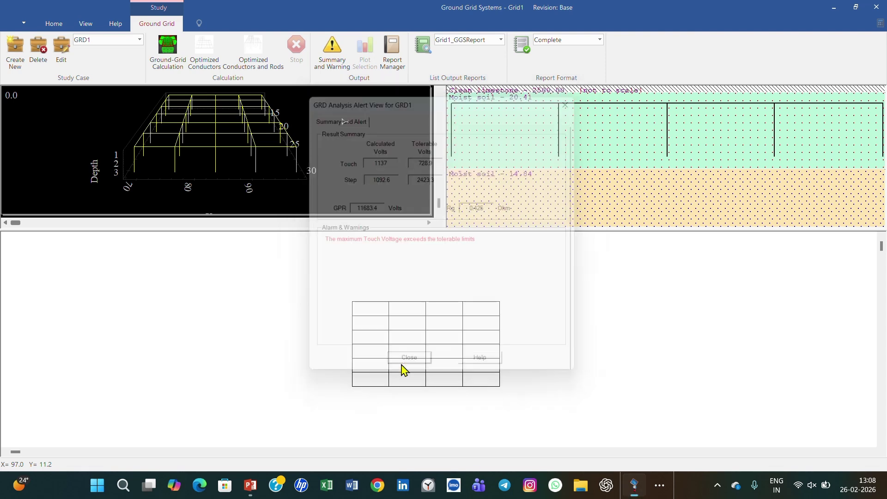
pyautogui.click(252, 65)
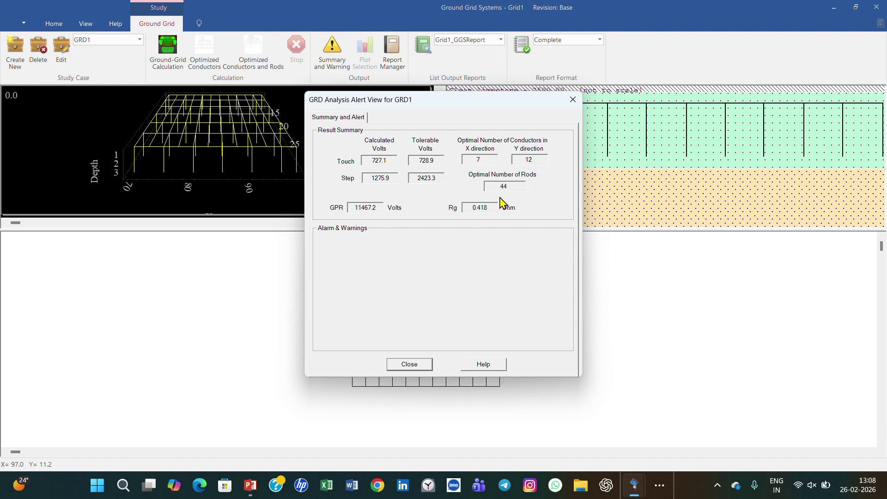
pyautogui.click(410, 365)
# Recalculate the optimized ground grid and review its conductor settings without changing them
pyautogui.click(162, 56)
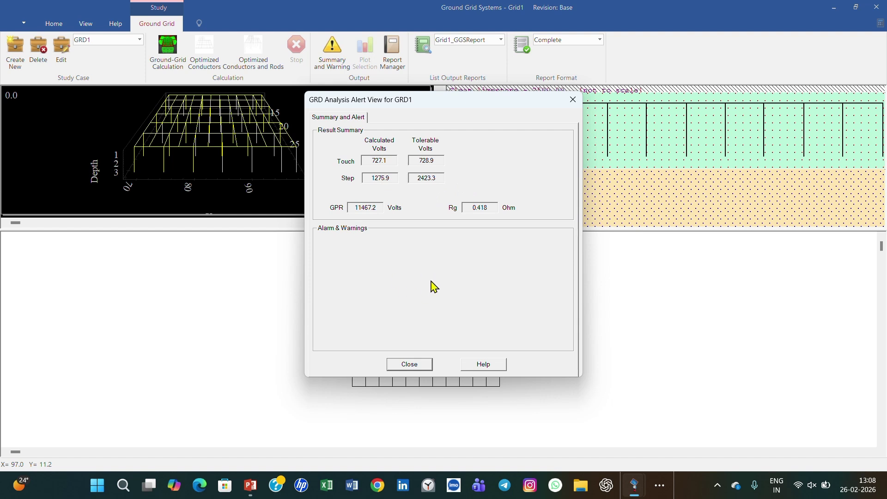
pyautogui.click(410, 365)
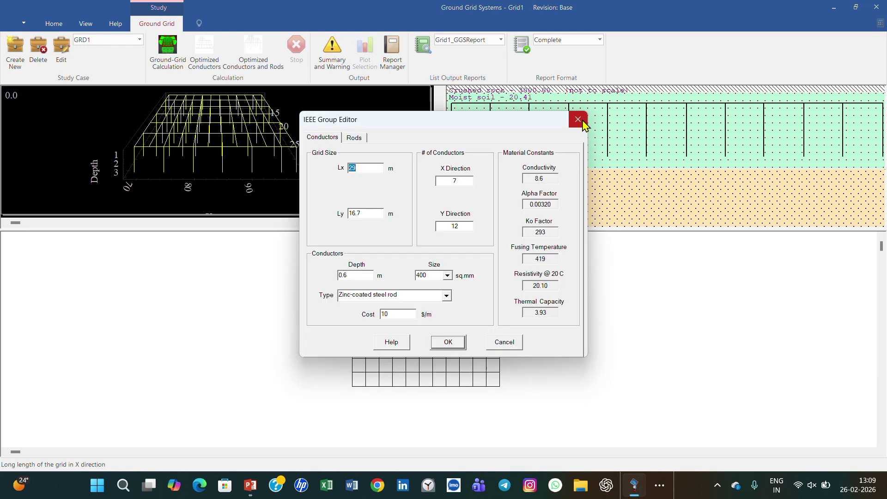
pyautogui.click(578, 119)
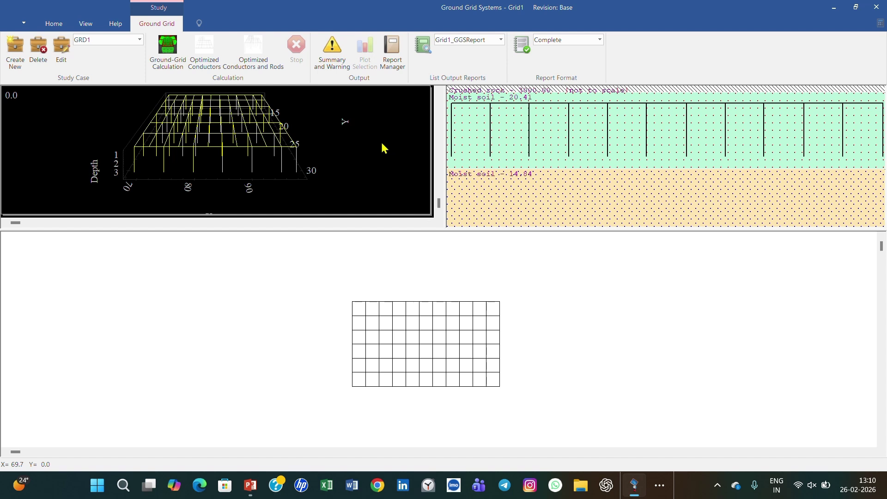
# Generate the Complete ground grid report in PDF format
pyautogui.click(390, 69)
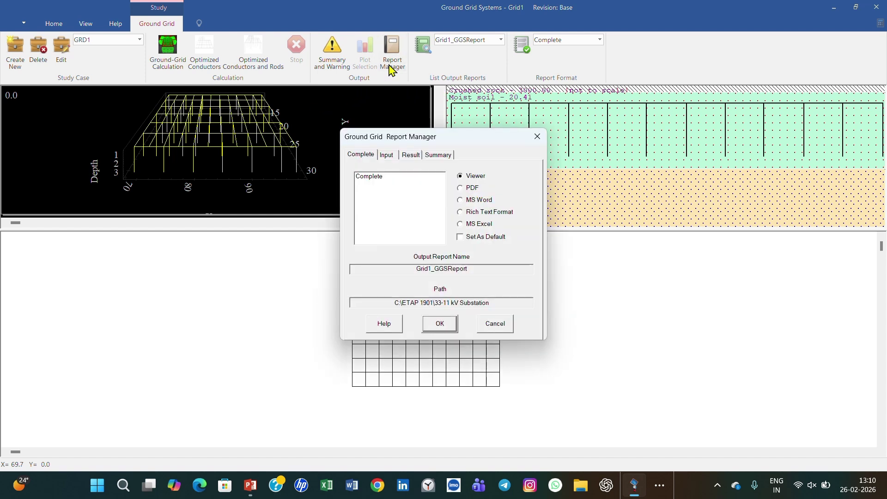
pyautogui.click(463, 190)
pyautogui.click(378, 177)
pyautogui.click(437, 325)
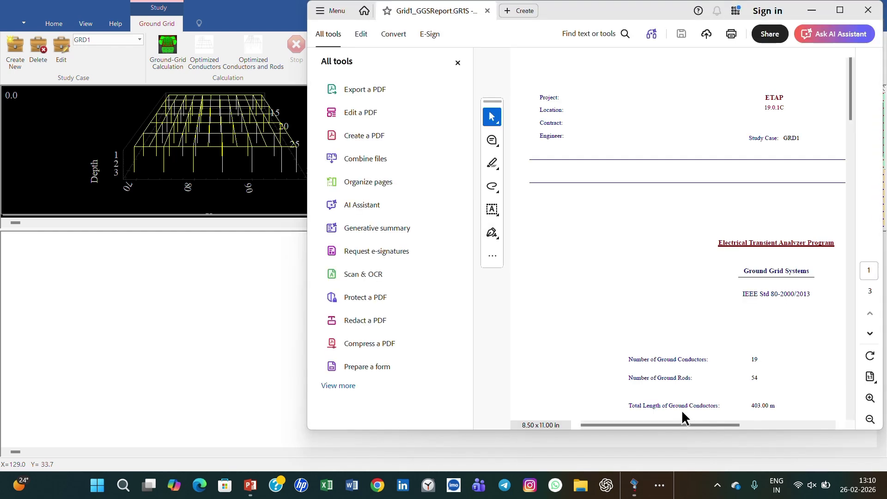
# Examine the PDF report's conductor and rod totals, system, soil, material, grid and cost data, and the ground grid summary
pyautogui.click(840, 10)
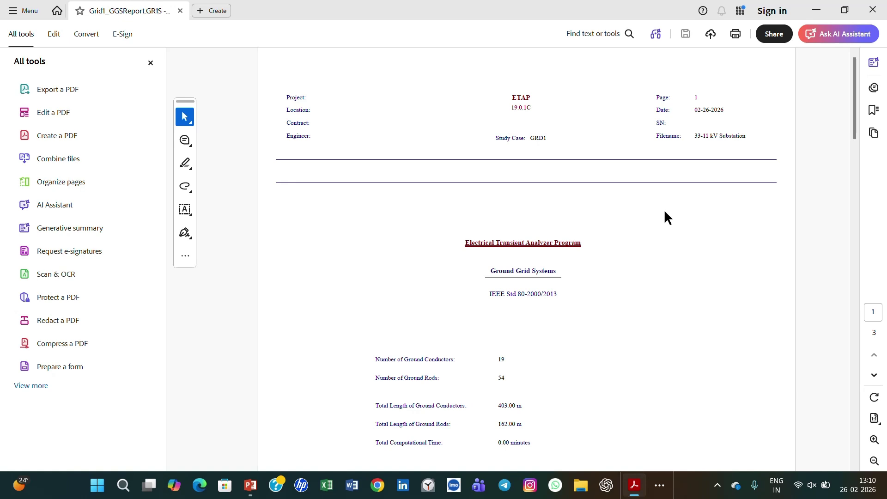
pyautogui.scroll(-3, 593, 250)
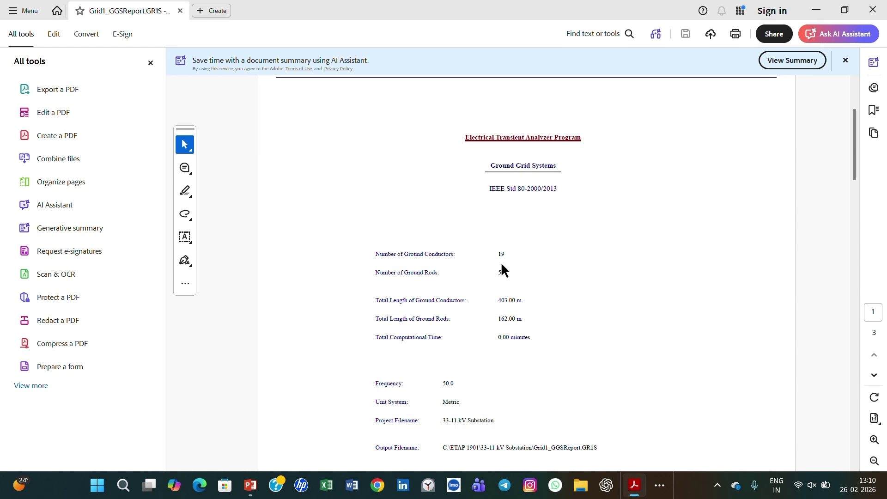
pyautogui.scroll(-1, 509, 265)
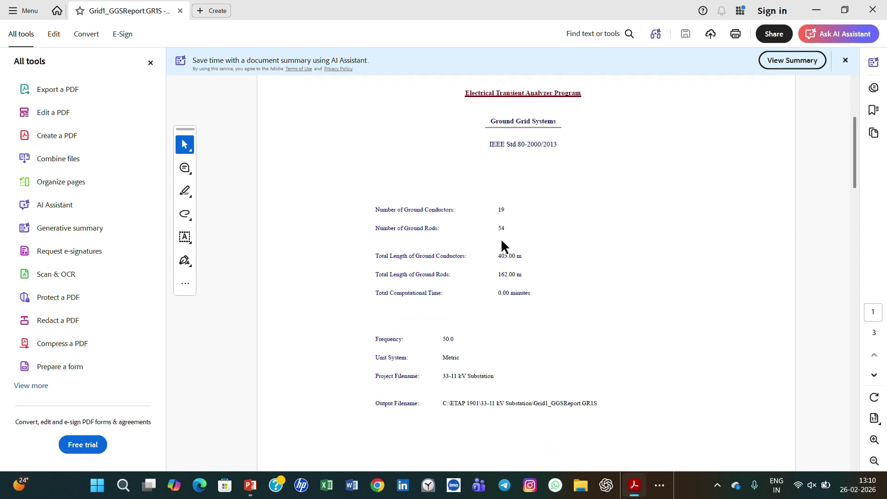
pyautogui.scroll(-1, 465, 283)
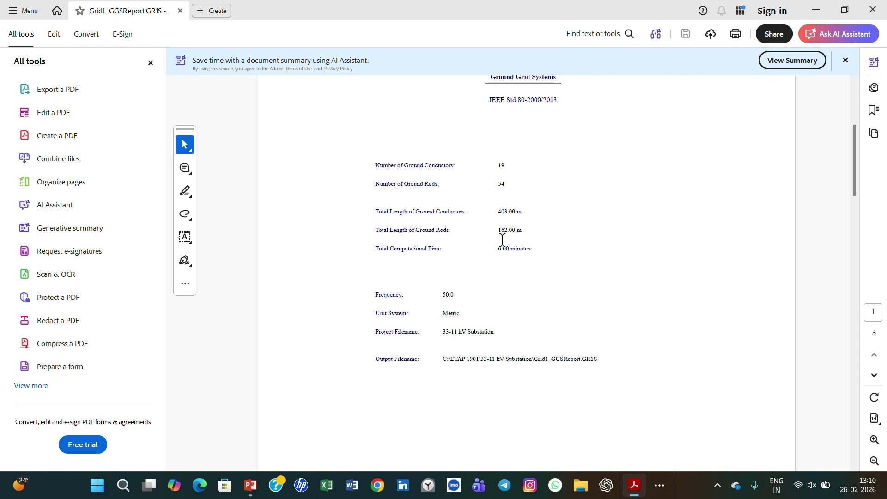
pyautogui.scroll(-1, 514, 270)
pyautogui.scroll(-10, 512, 266)
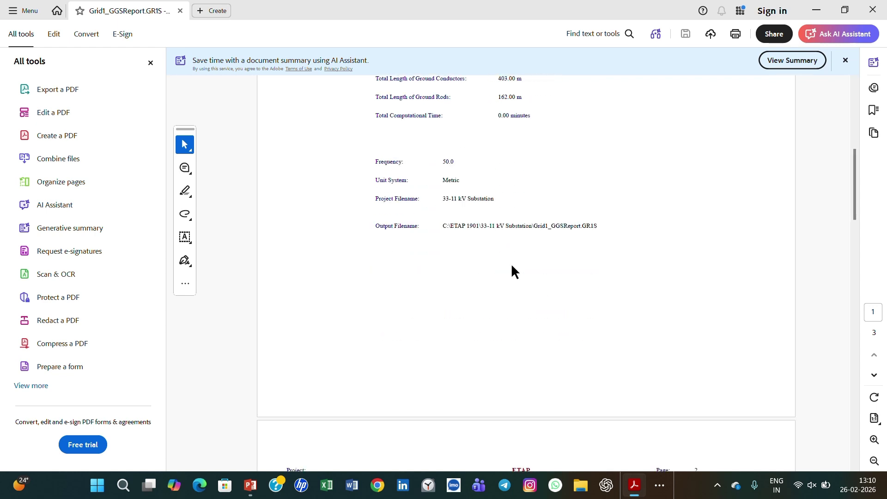
pyautogui.scroll(-3, 509, 265)
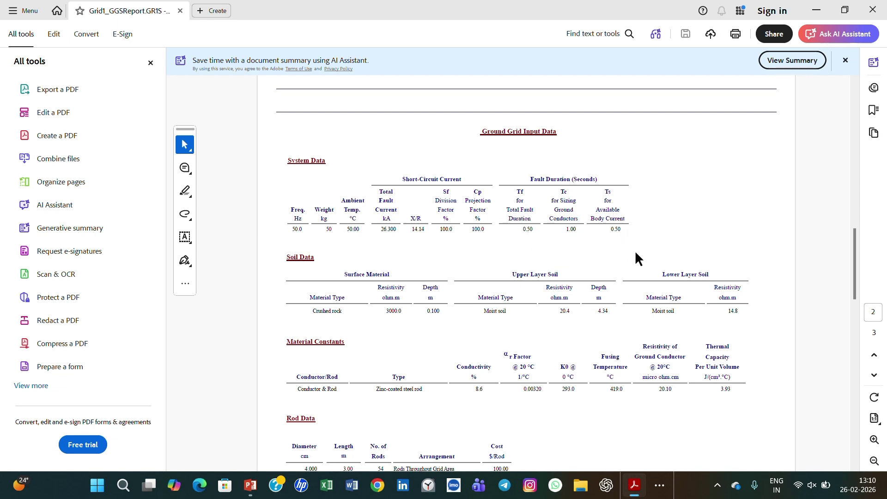
pyautogui.scroll(-2, 636, 253)
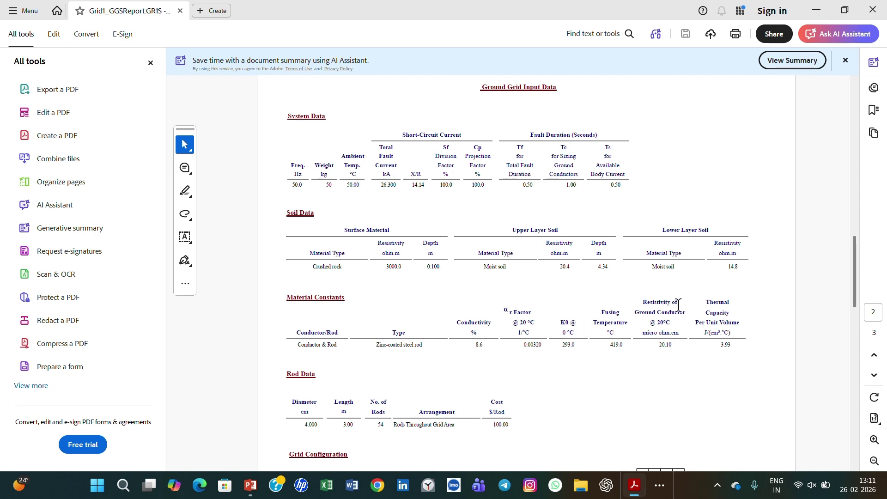
pyautogui.scroll(-2, 674, 307)
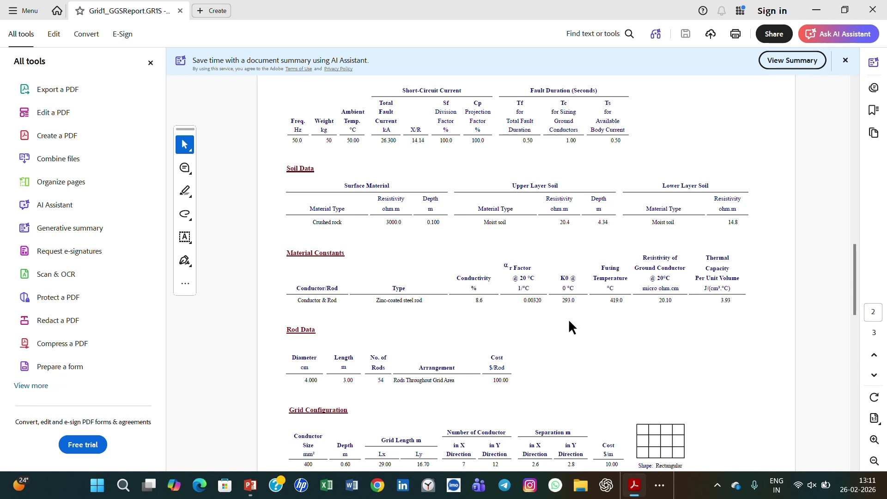
pyautogui.scroll(-1, 568, 321)
pyautogui.scroll(-2, 568, 321)
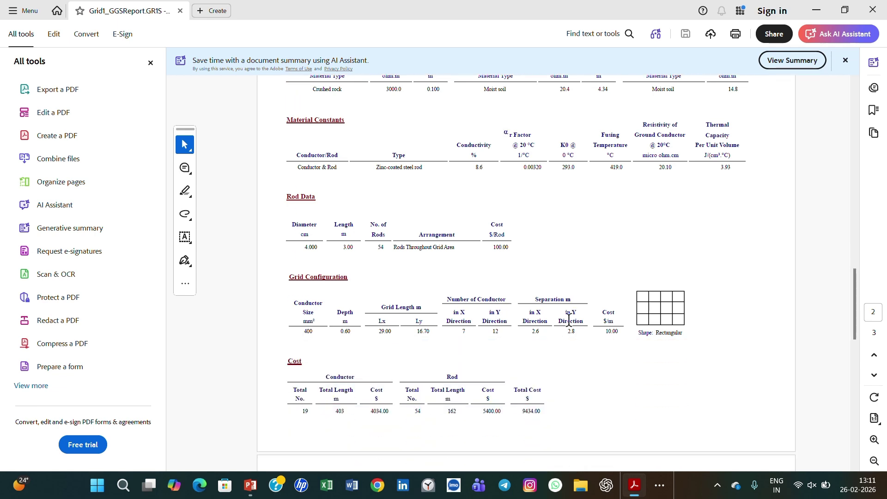
pyautogui.scroll(-2, 568, 320)
pyautogui.scroll(-5, 572, 327)
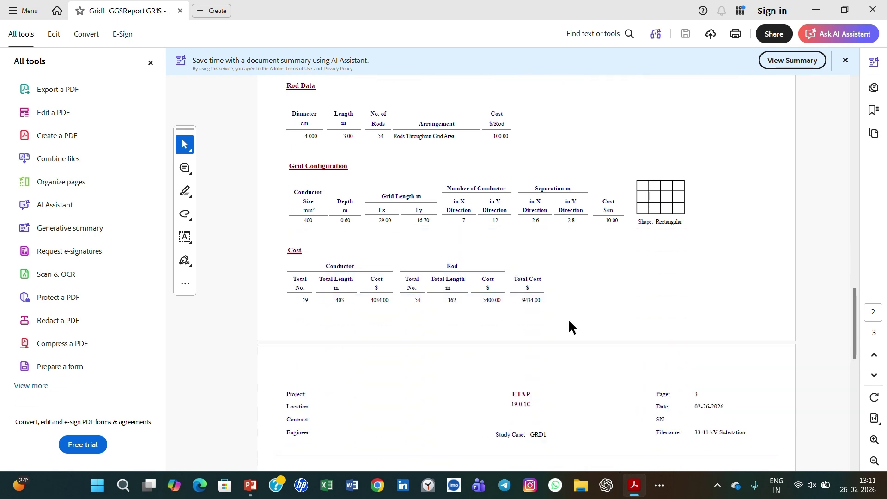
pyautogui.scroll(-11, 569, 321)
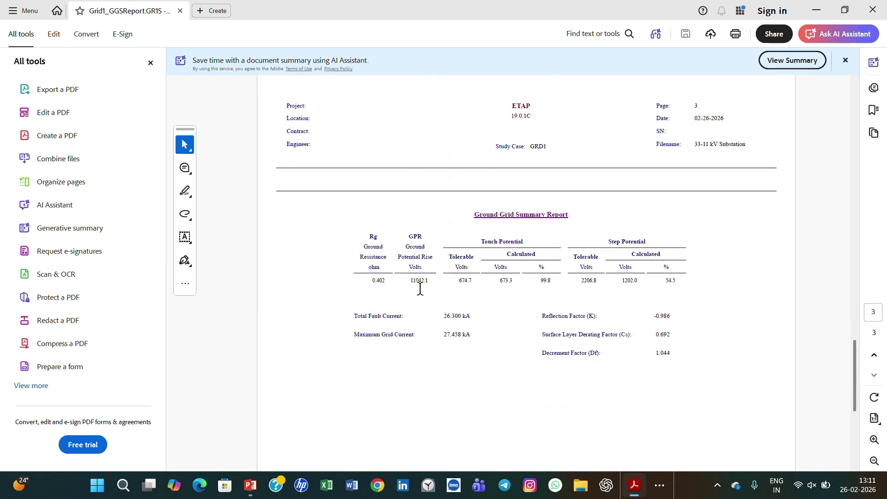
pyautogui.scroll(-13, 682, 316)
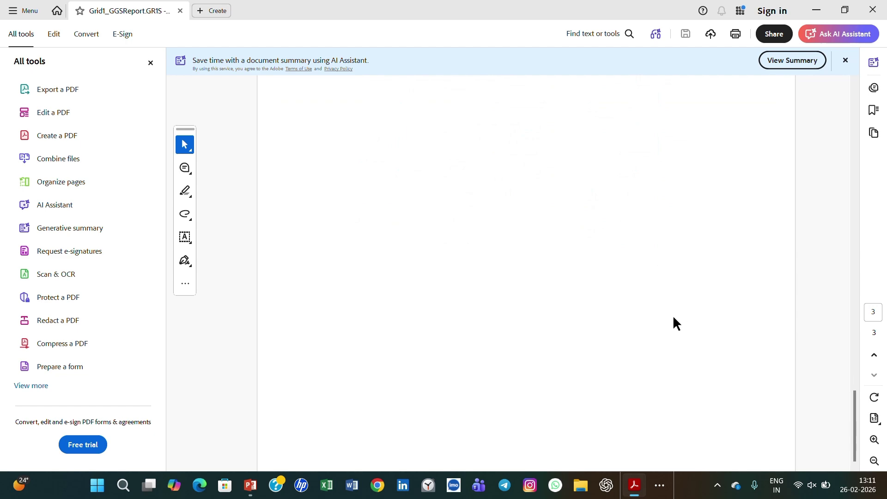
pyautogui.scroll(20, 771, 153)
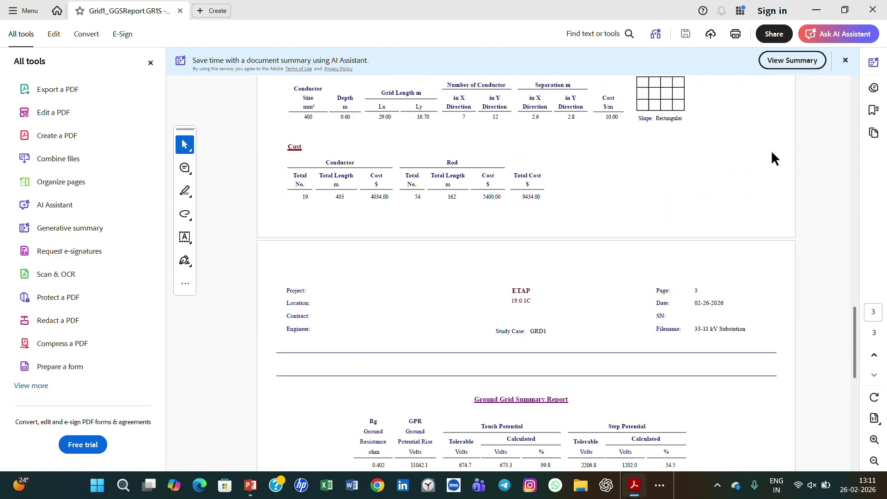
pyautogui.scroll(3, 771, 157)
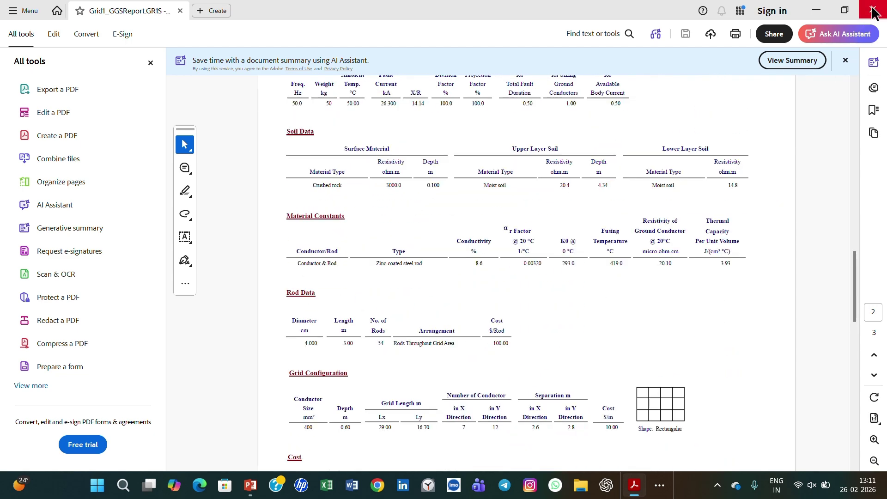